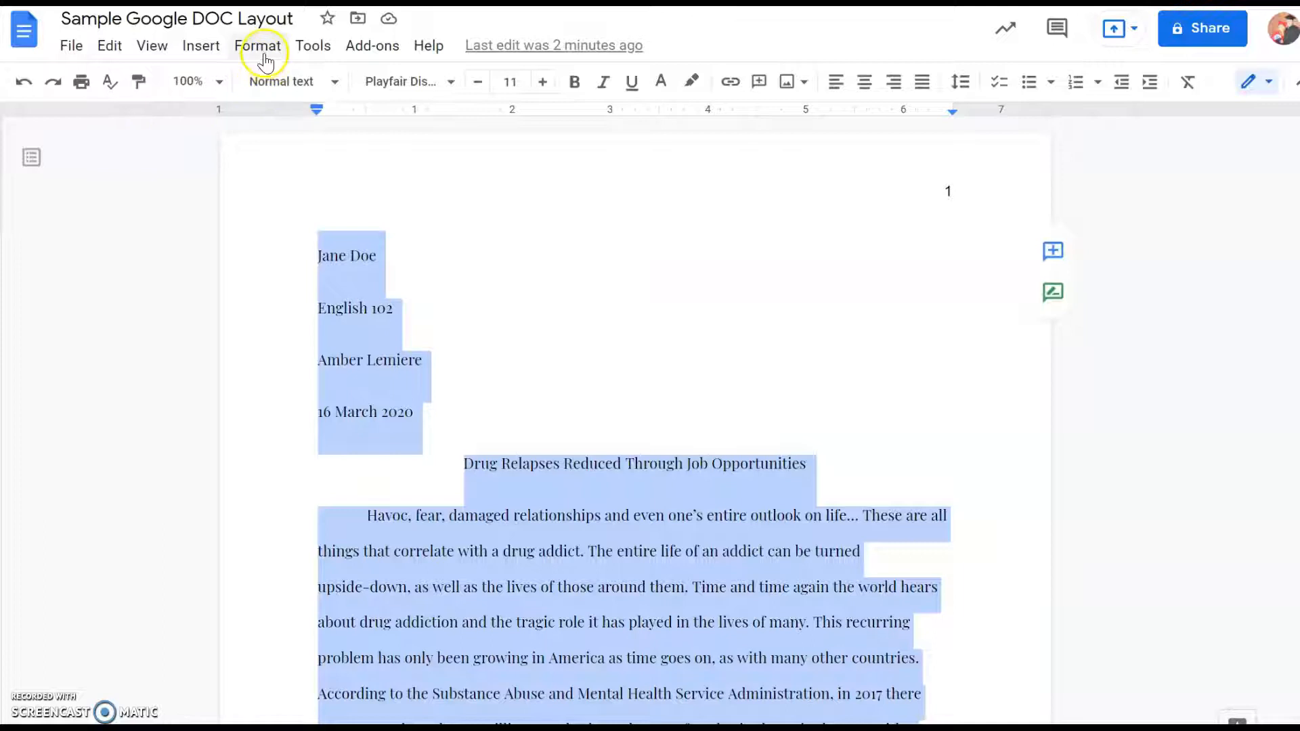
- Lay out the selected essay text in two columns
left_click(260, 47)
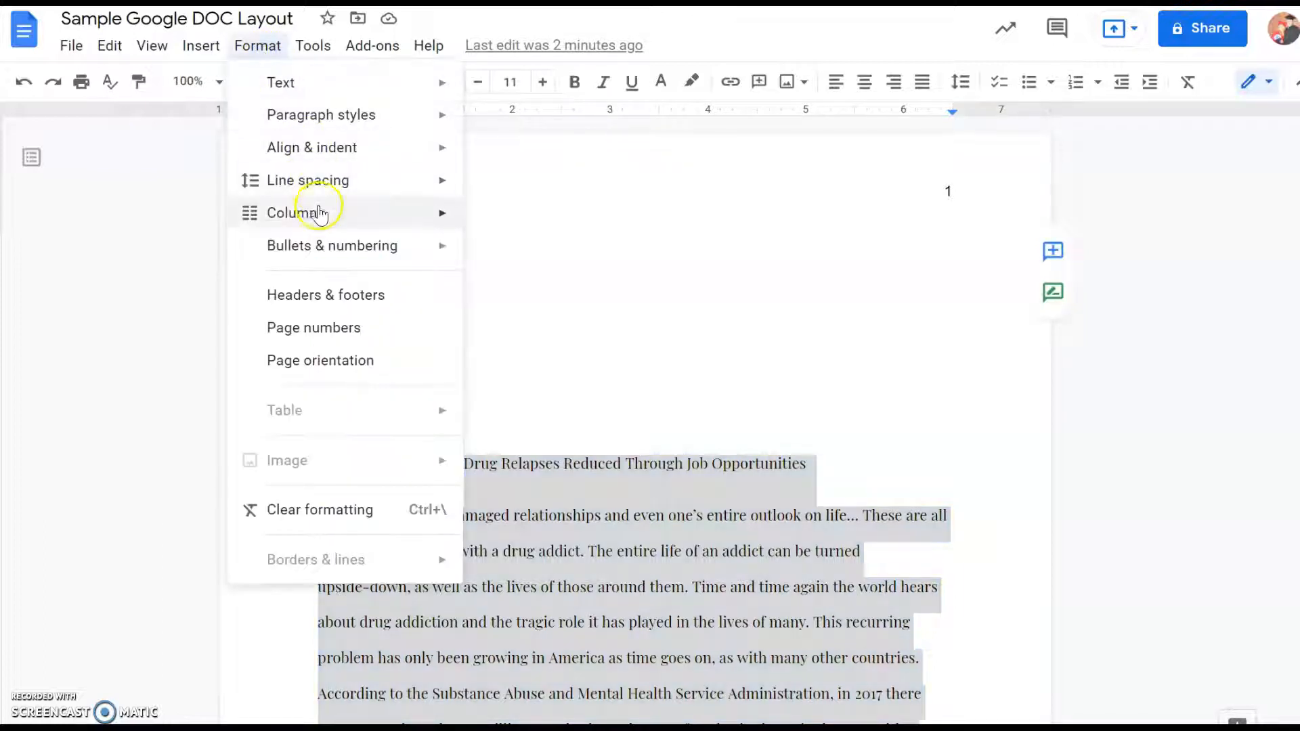
mouse_move(310, 211)
left_click(593, 256)
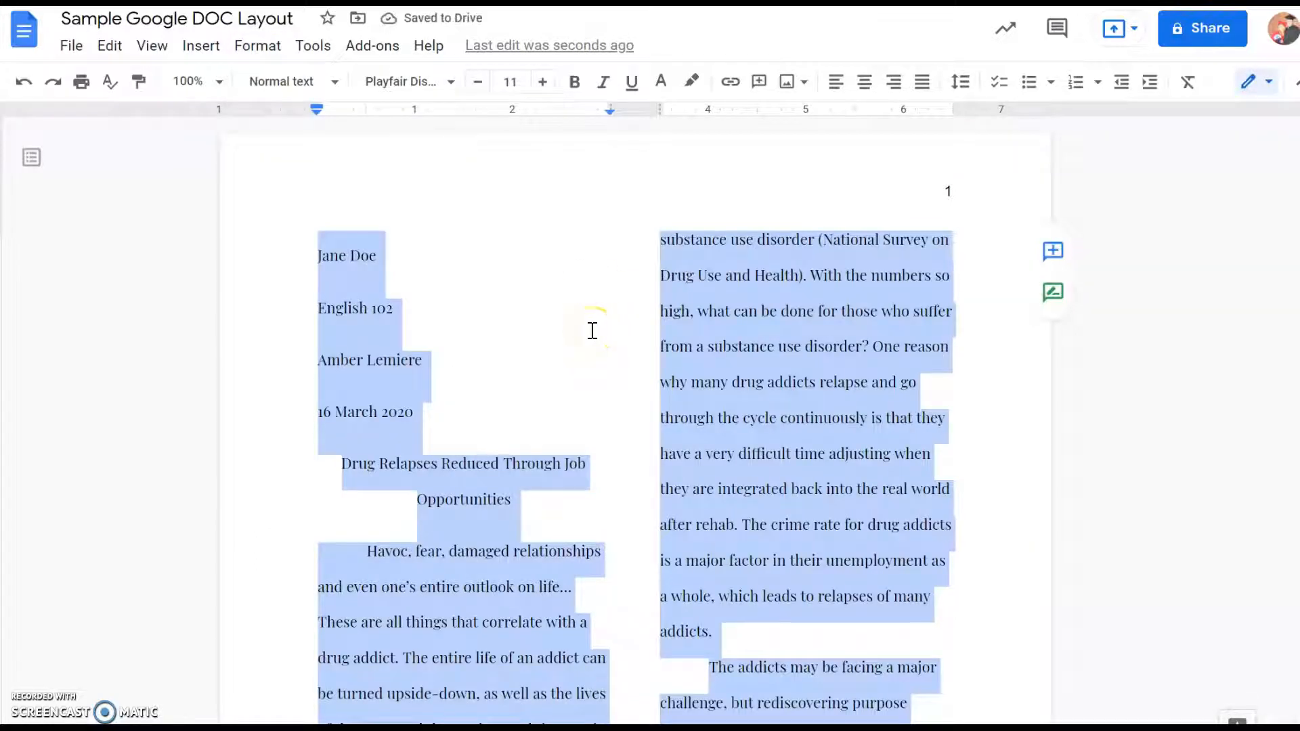
- Set the line spacing of the selected essay text to single
left_click(960, 81)
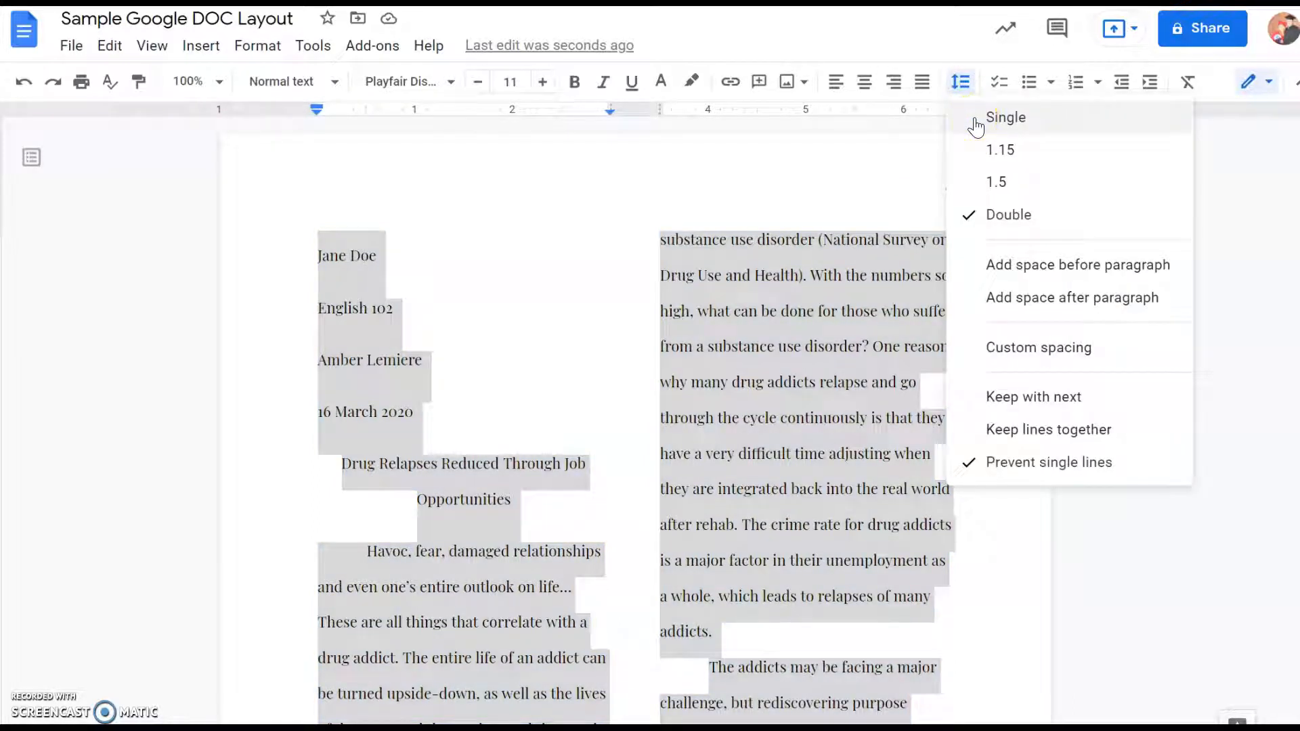
left_click(1011, 131)
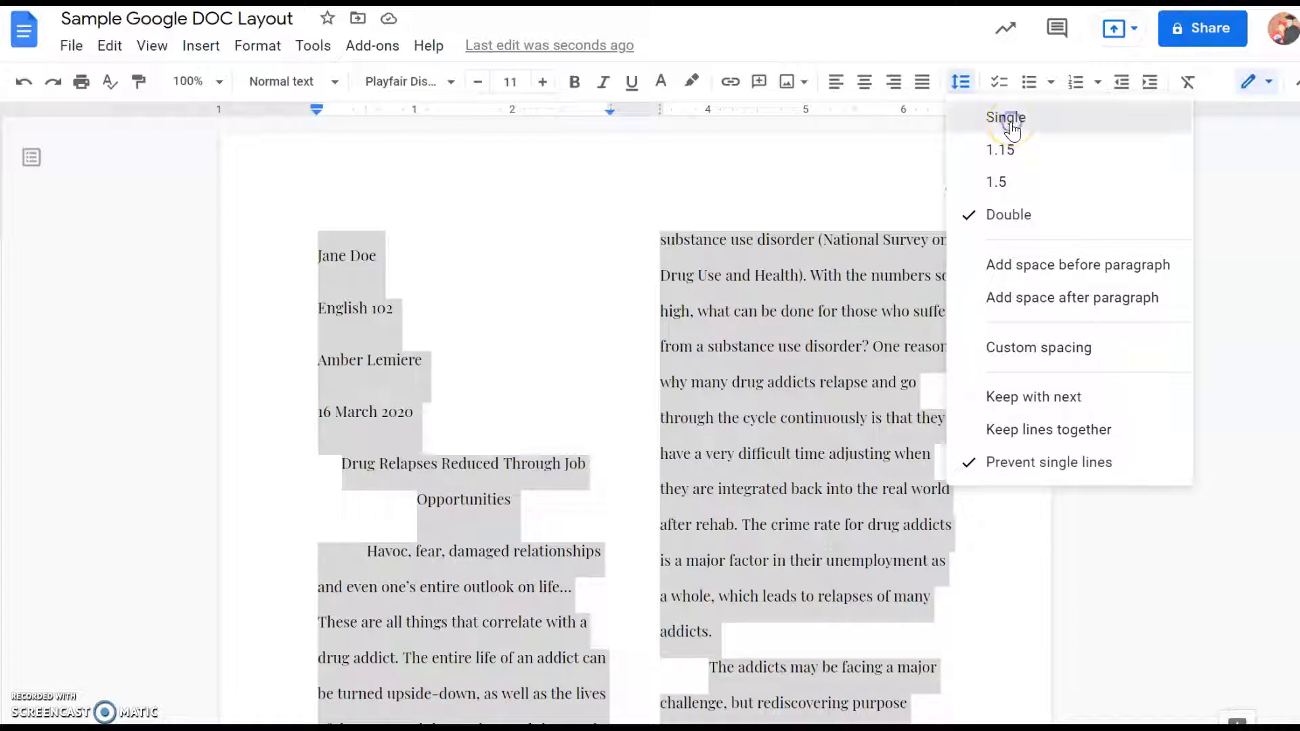
left_click(1011, 129)
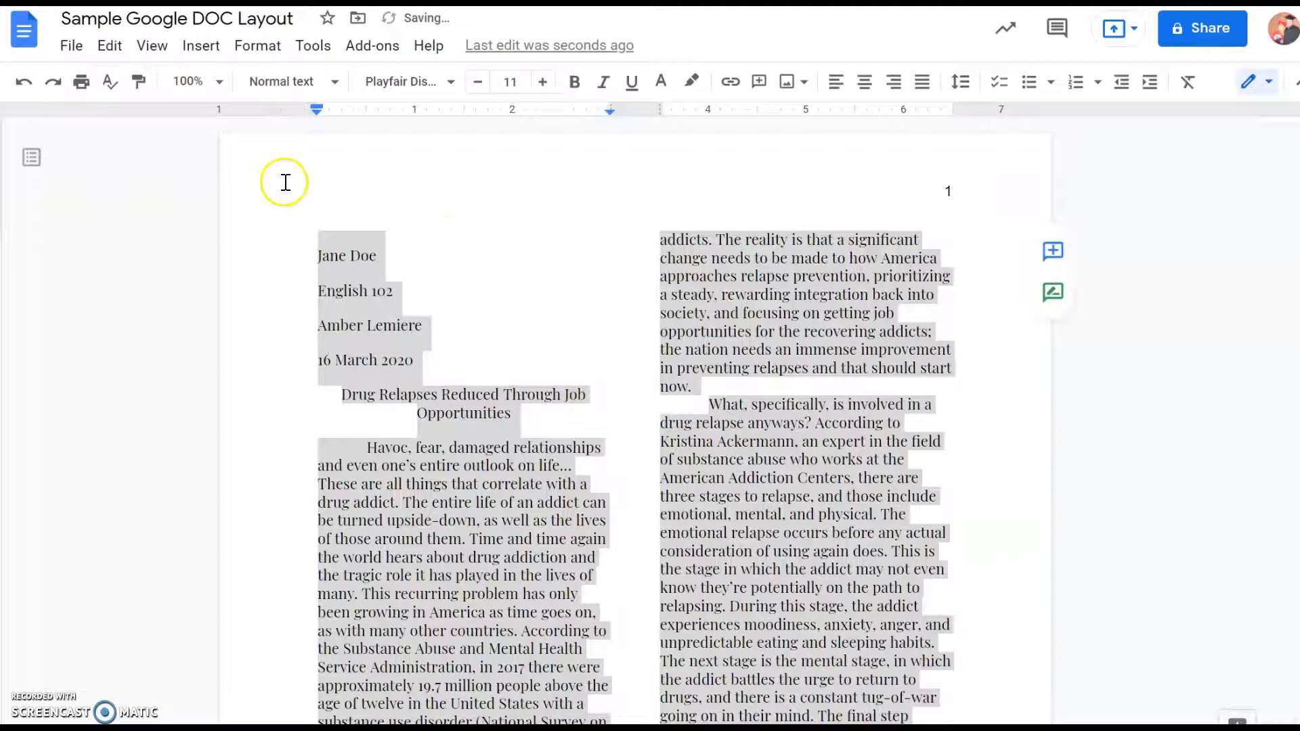
- Try the selected essay text at font size 13 and return it to 11
left_click(542, 84)
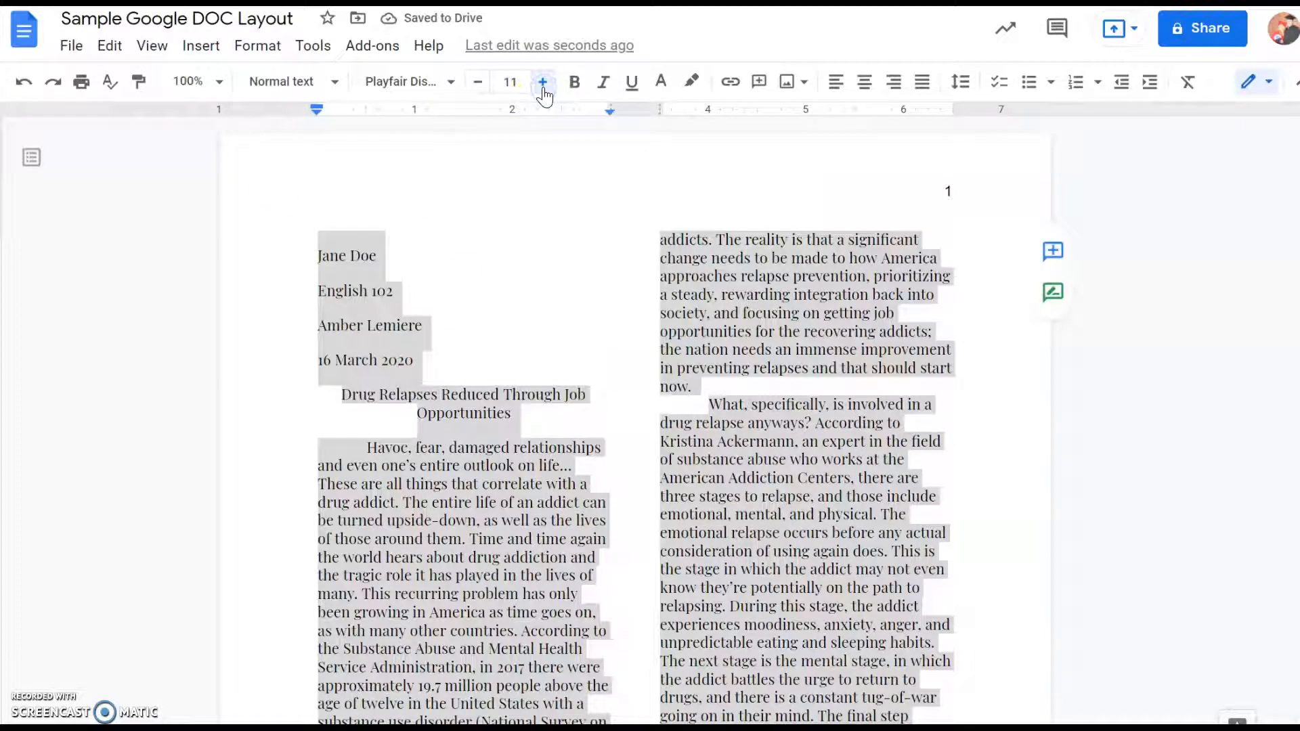
left_click(543, 84)
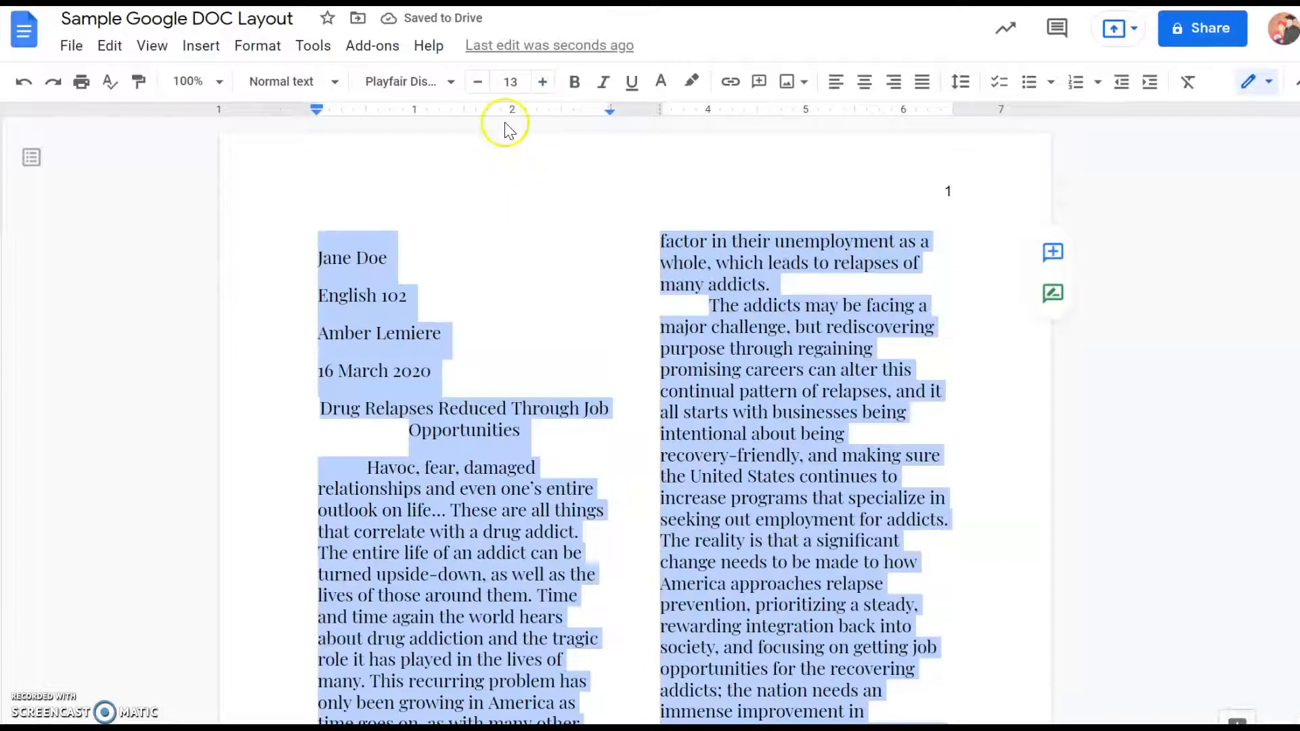
left_click(478, 85)
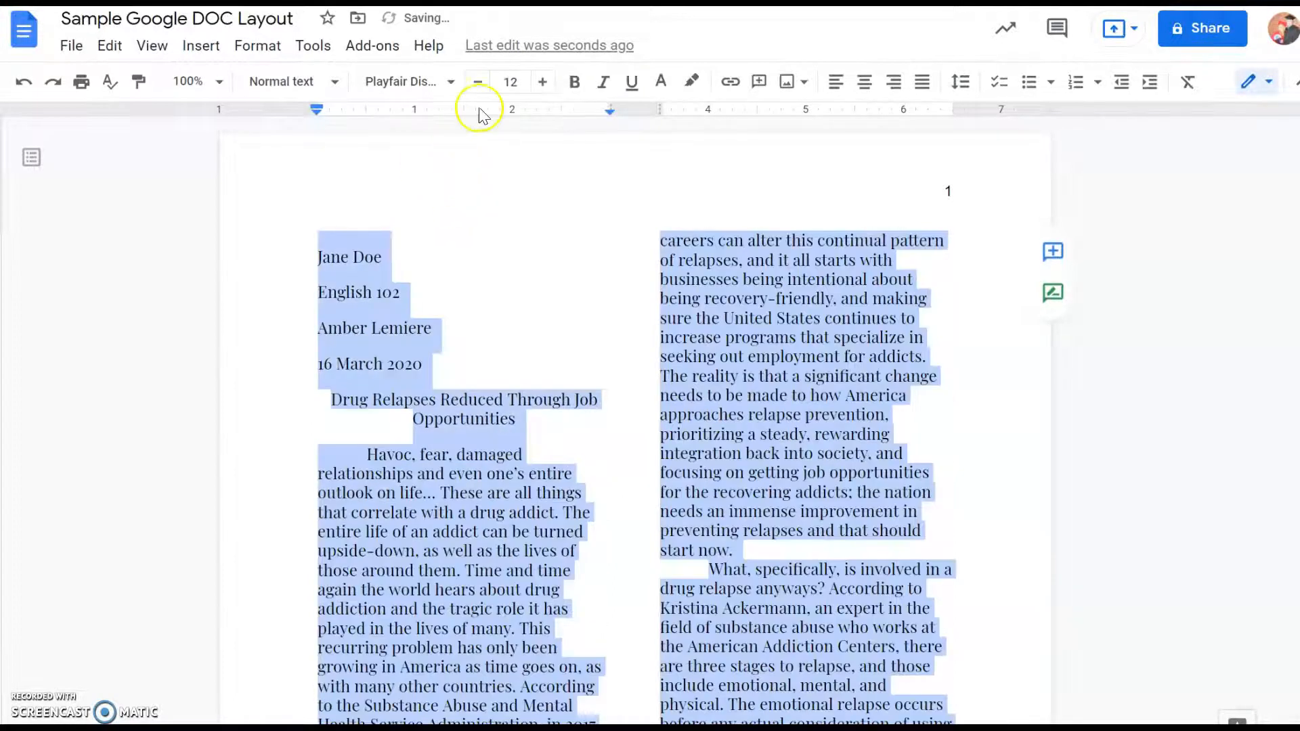
left_click(479, 85)
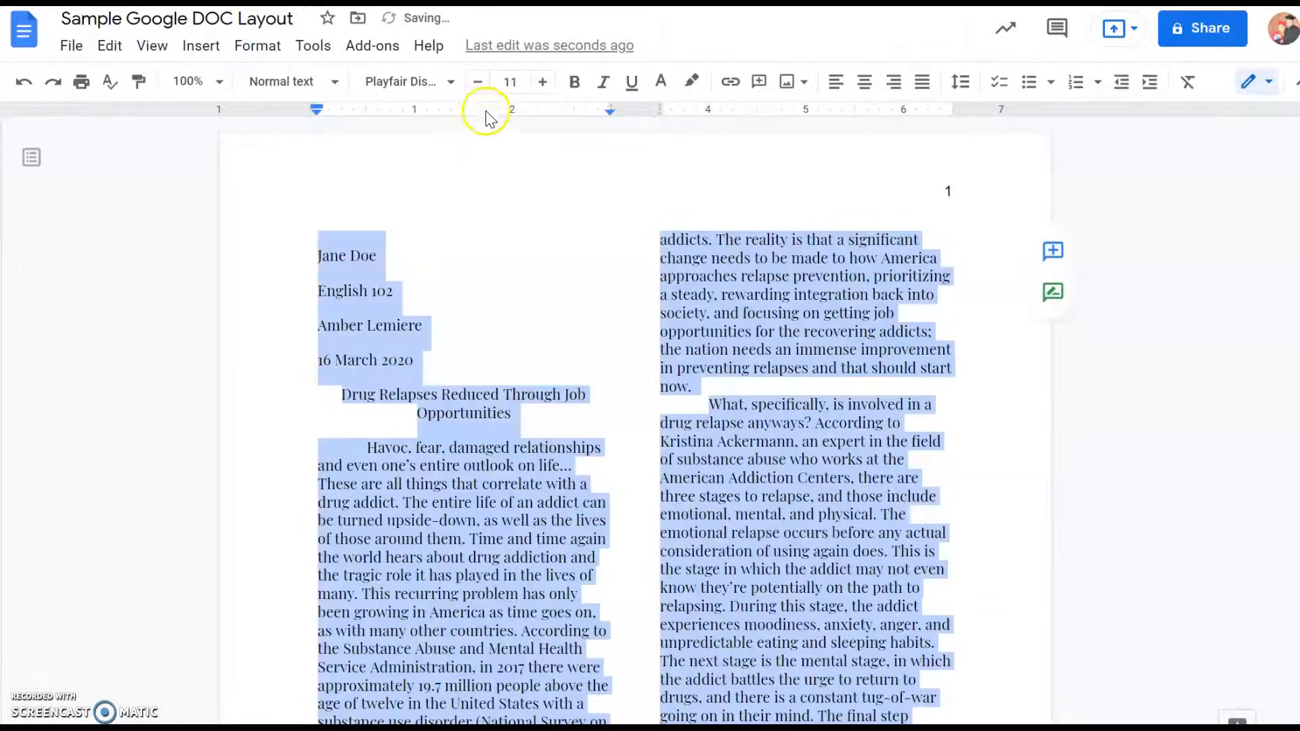
- Set the top, bottom, left and right page margins of the selected content to .5 inches and clear the text selection
left_click(70, 46)
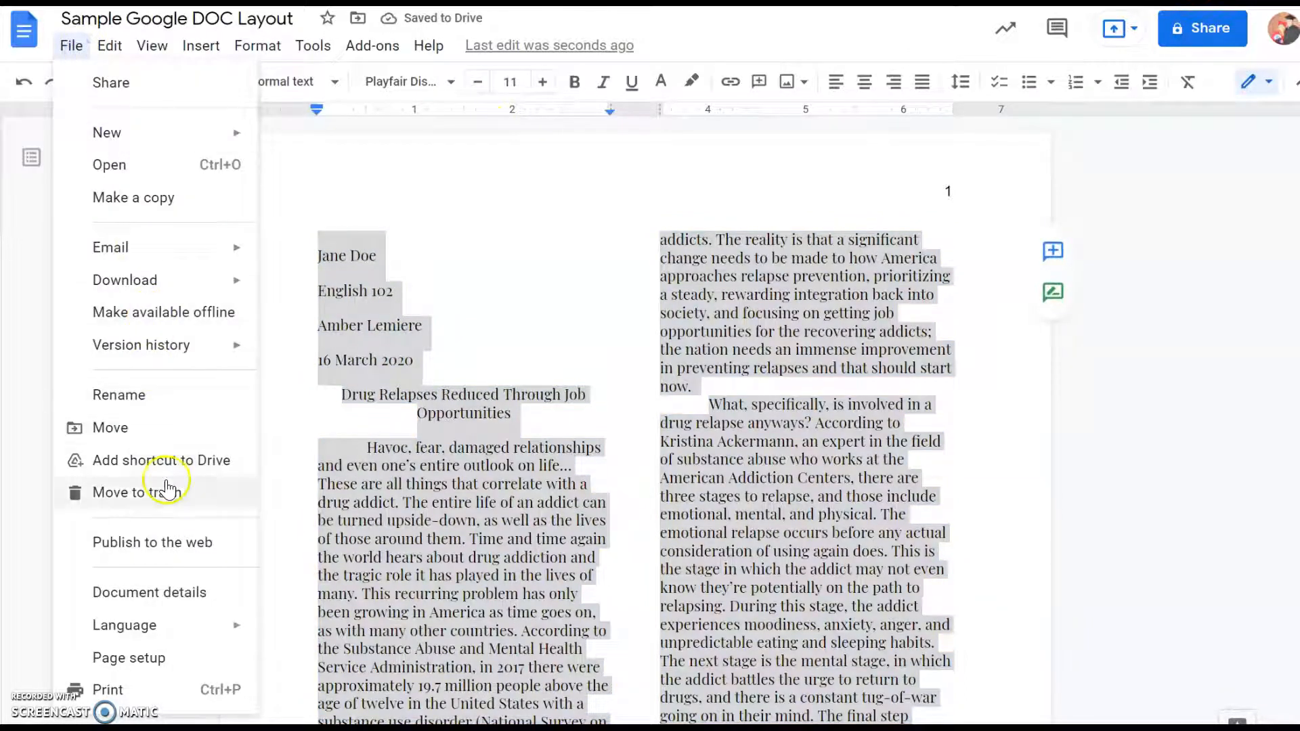
left_click(162, 660)
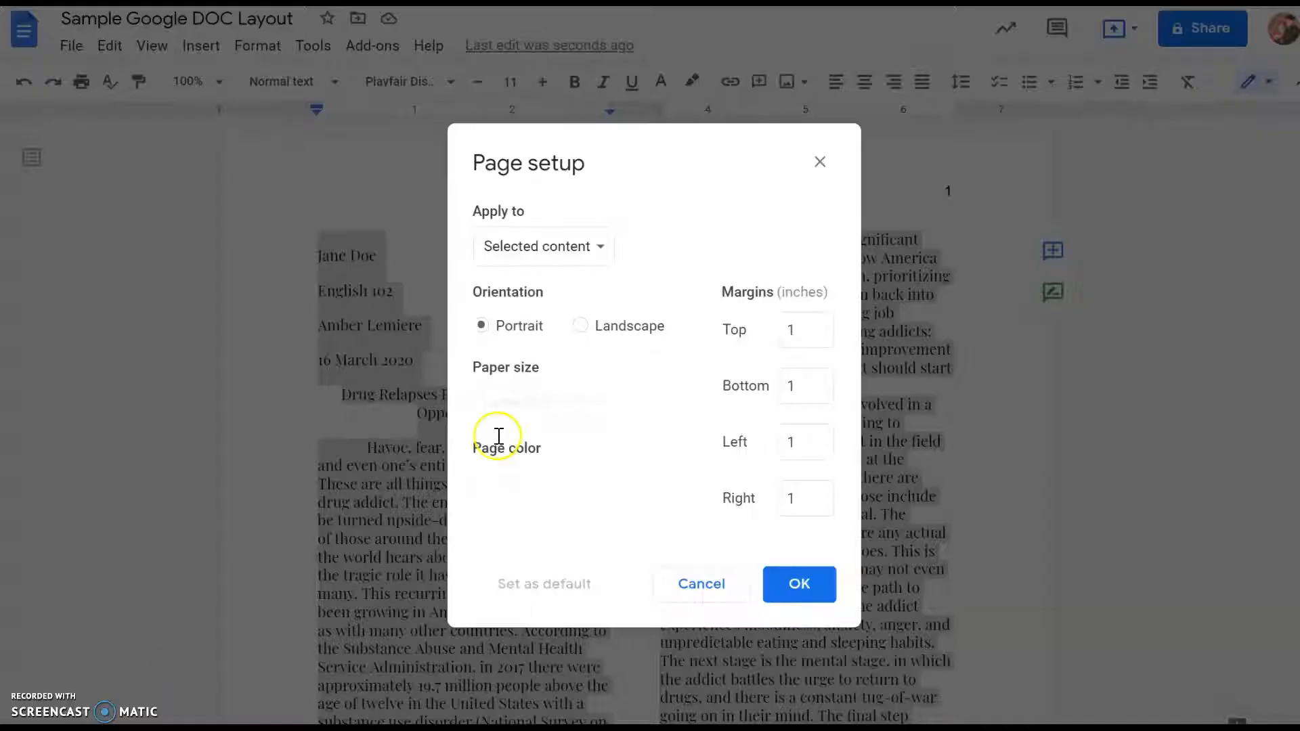
double_click(799, 329)
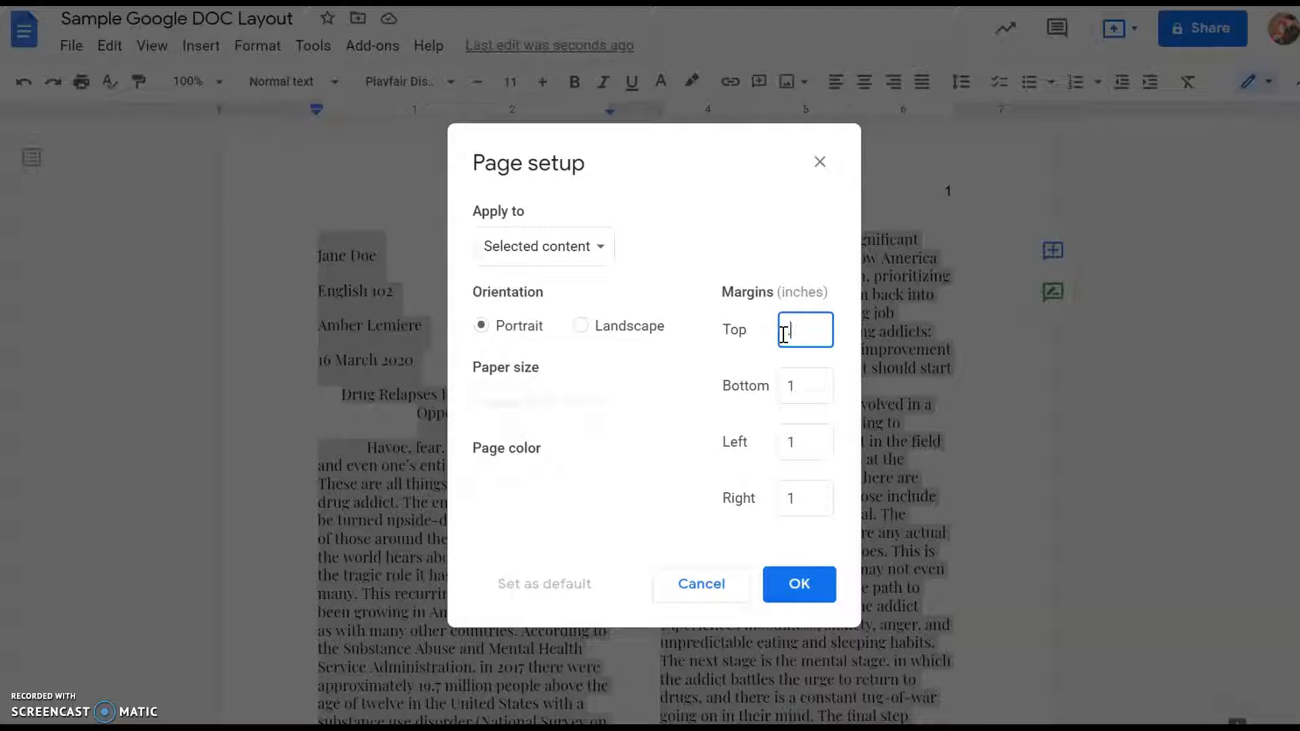
key("Tab")
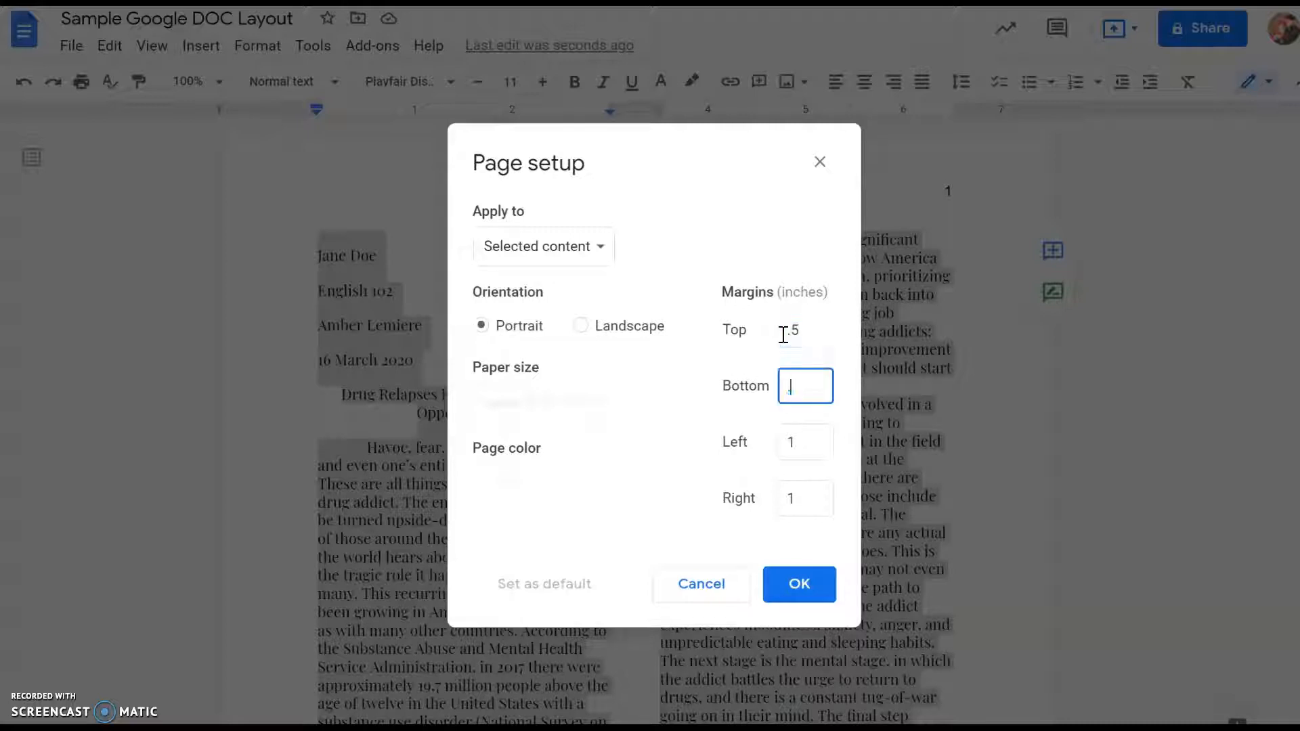
key("Tab")
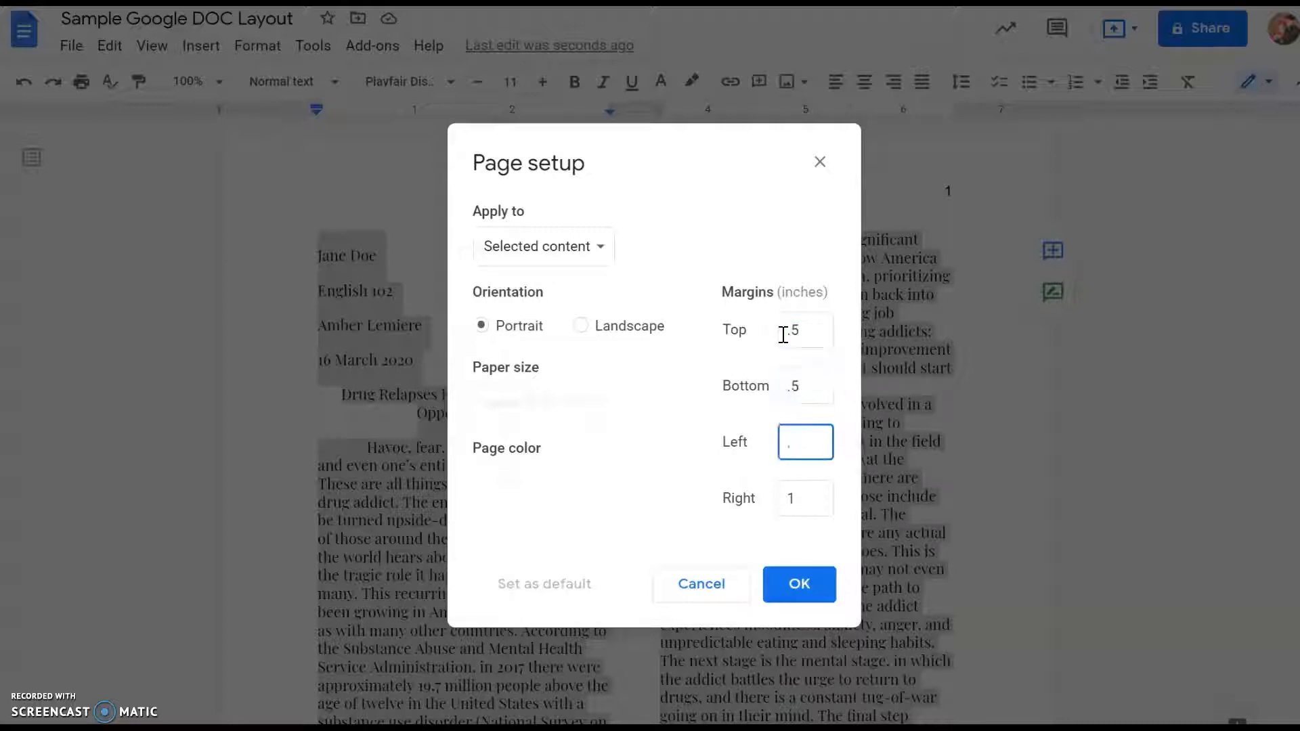
key("Tab")
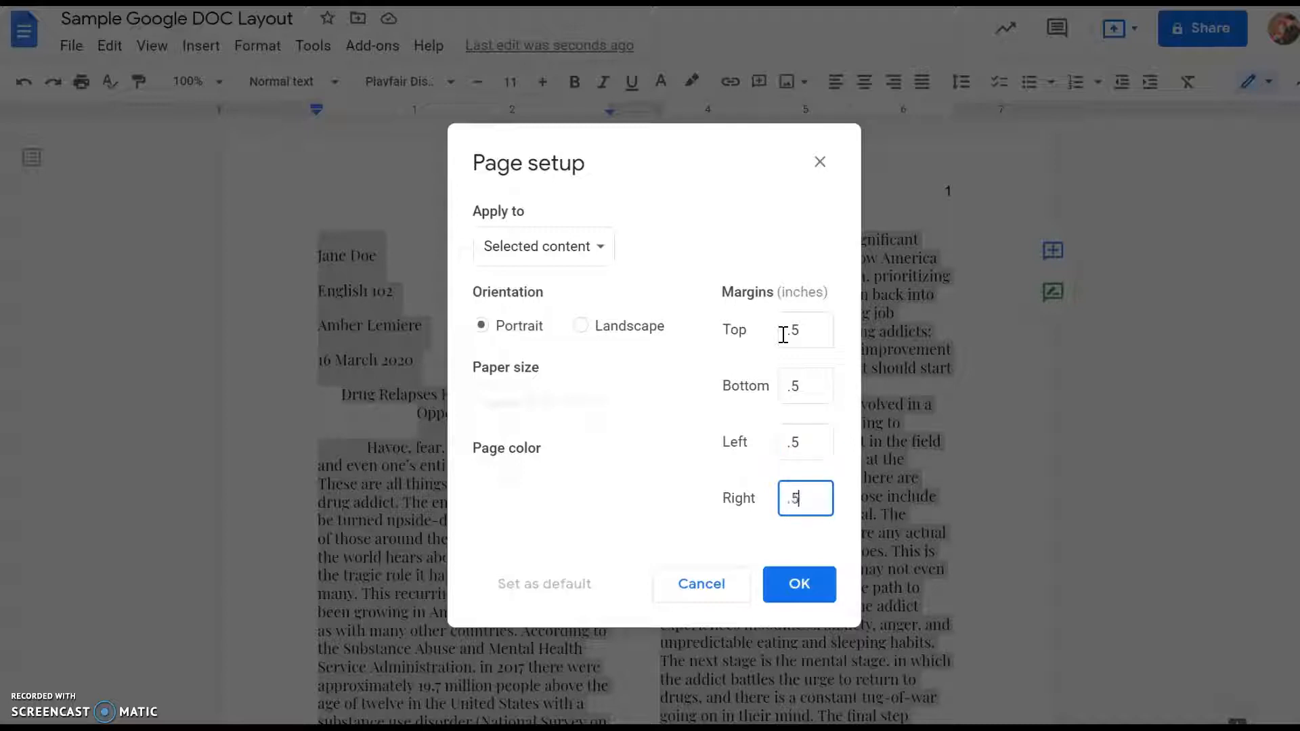
left_click(799, 584)
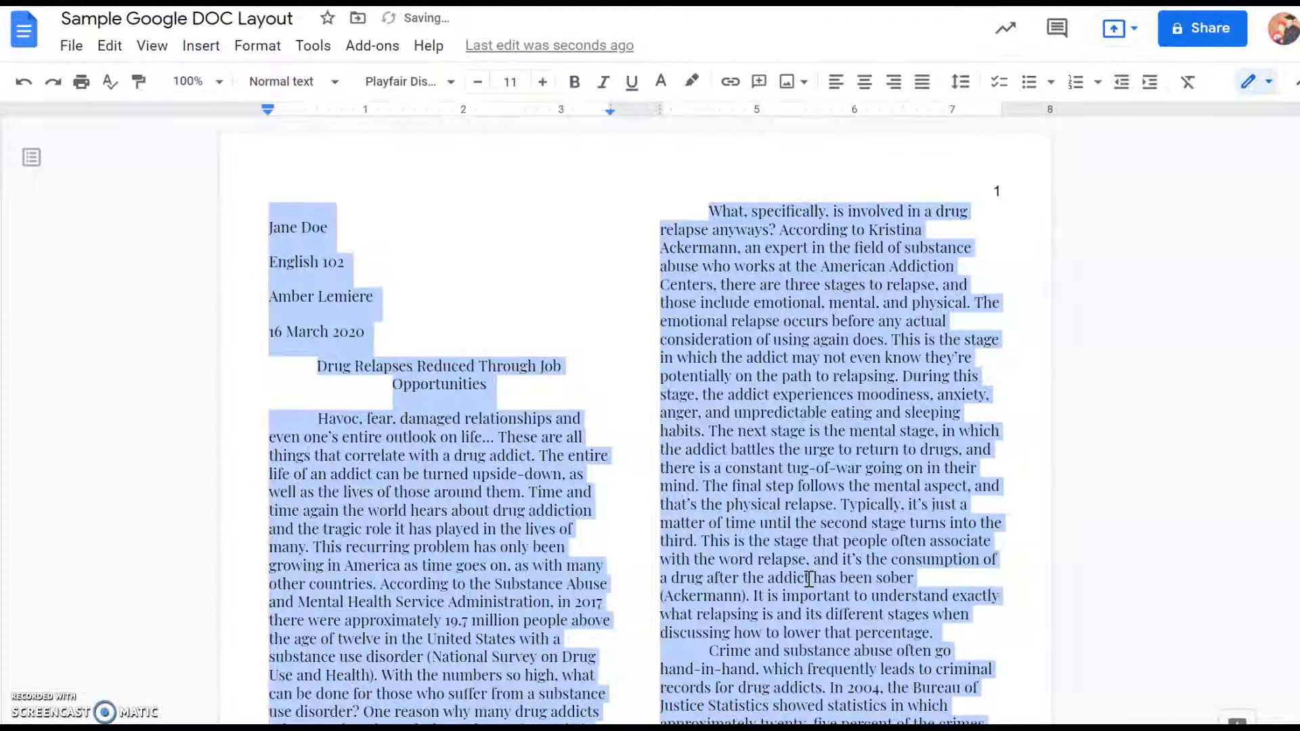
left_click(478, 369)
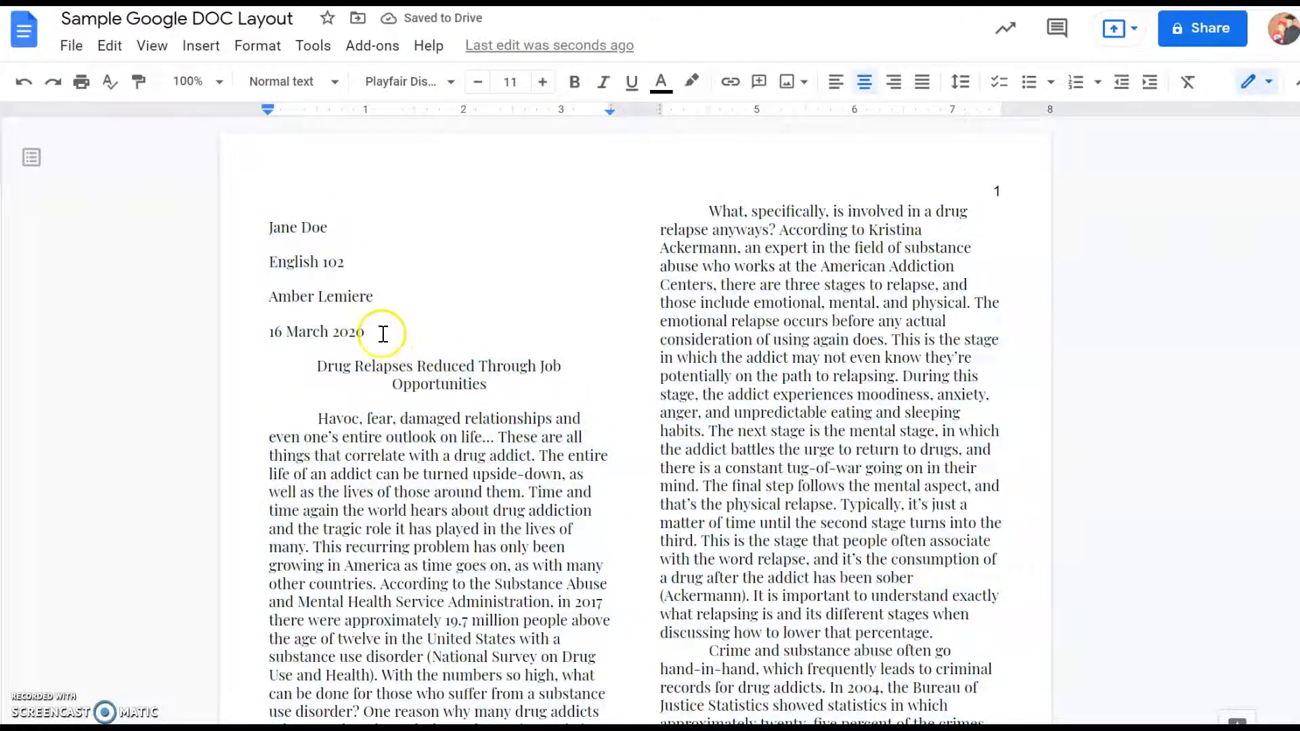
- Delete the "English 102" course line and the instructor's name line from the essay heading
left_click_drag(373, 299, 274, 269)
key("BackSpace")
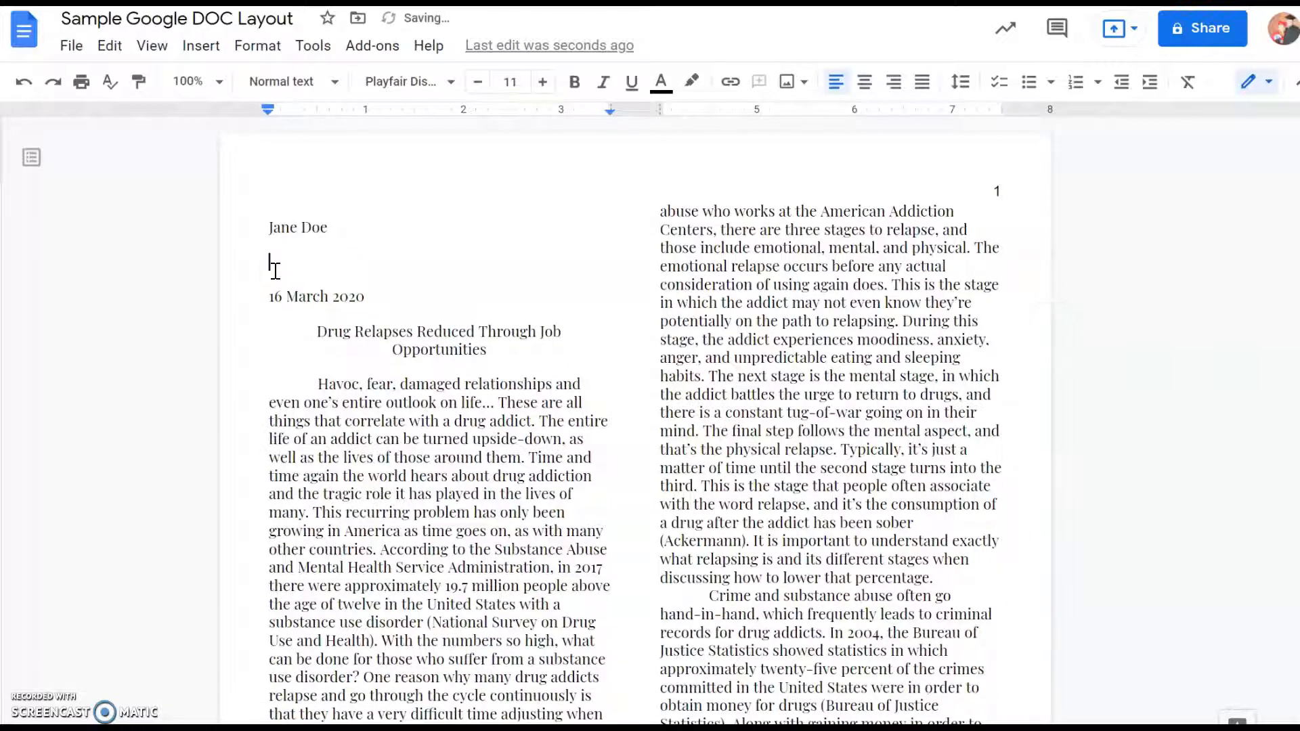
key("BackSpace")
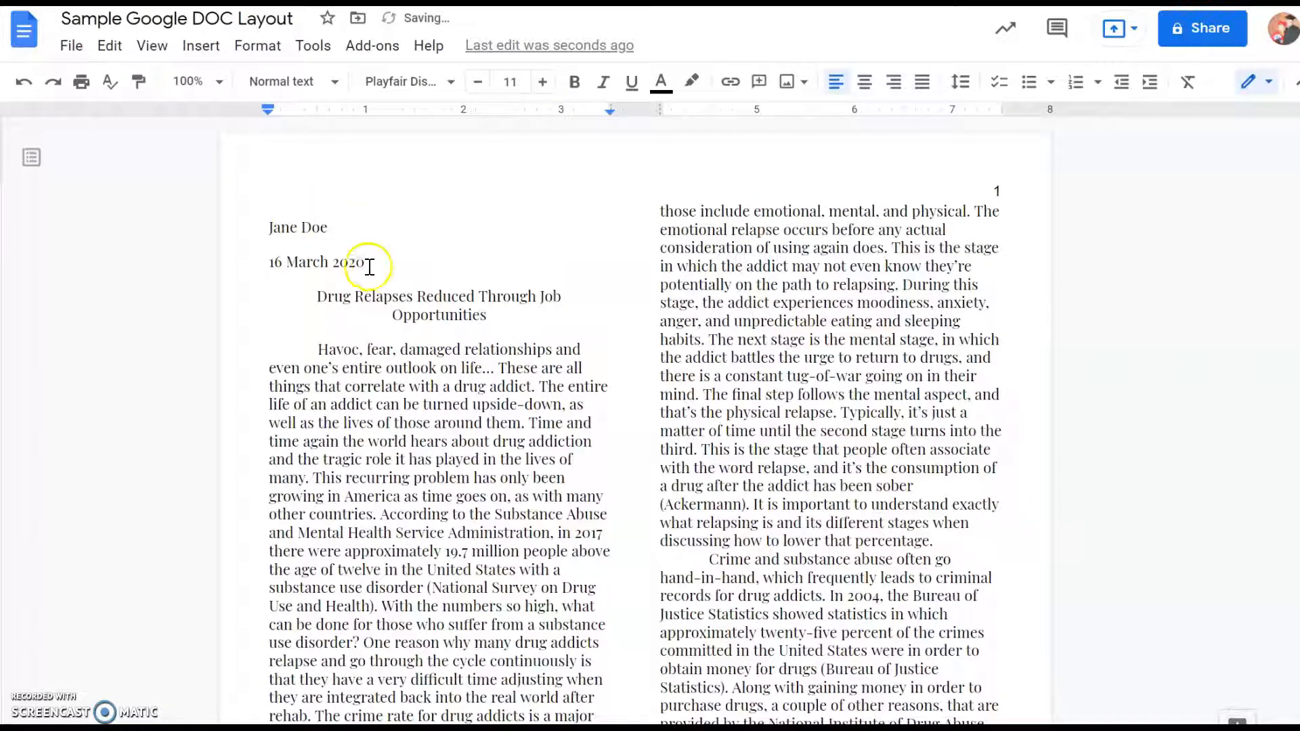
- Move the author's name and date lines from above the title to below it, leaving a blank line after the title
left_click(295, 252)
left_click_drag(264, 225, 395, 257)
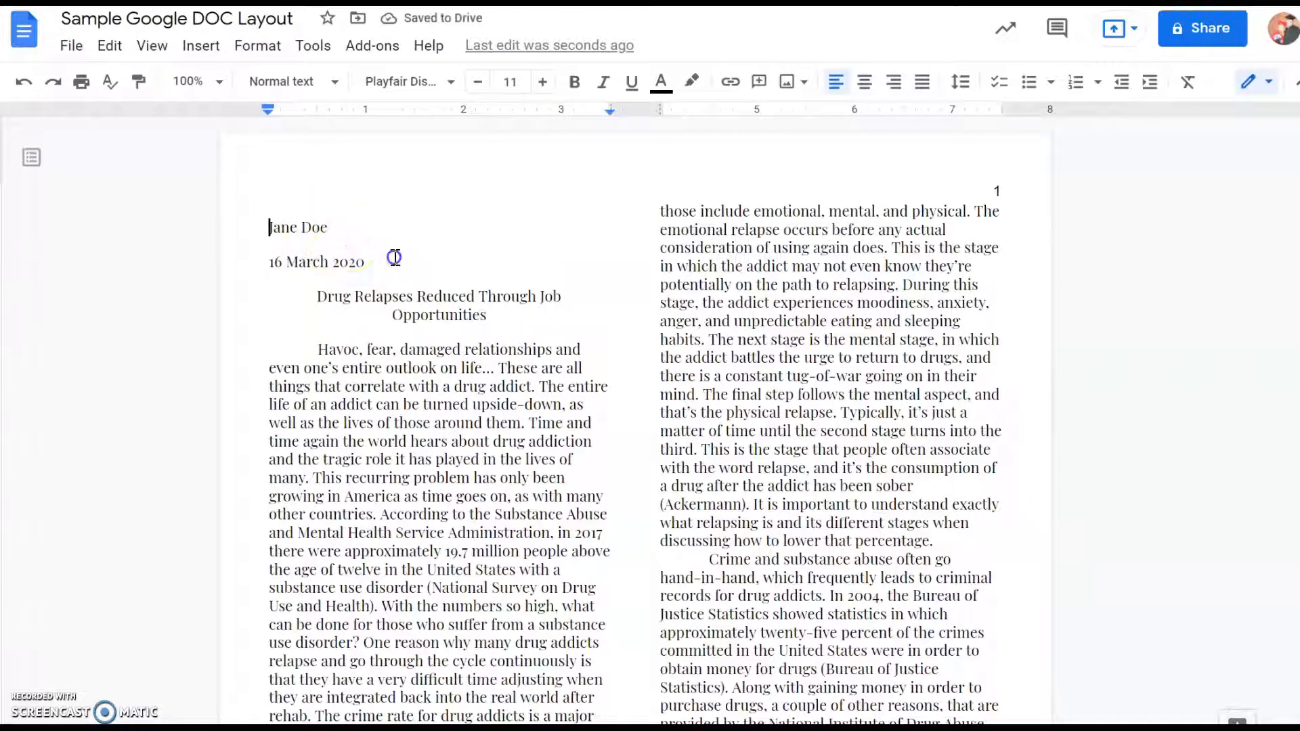
double_click(395, 257)
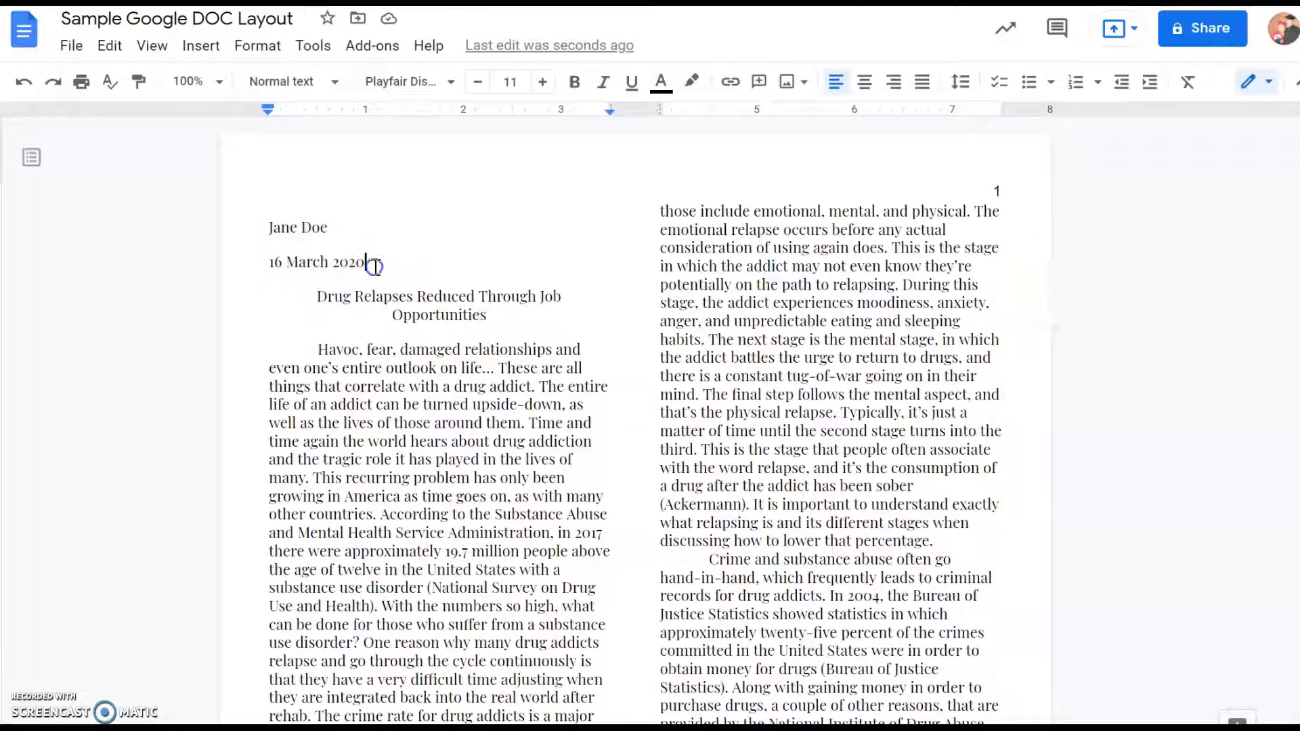
left_click(272, 232, "shift")
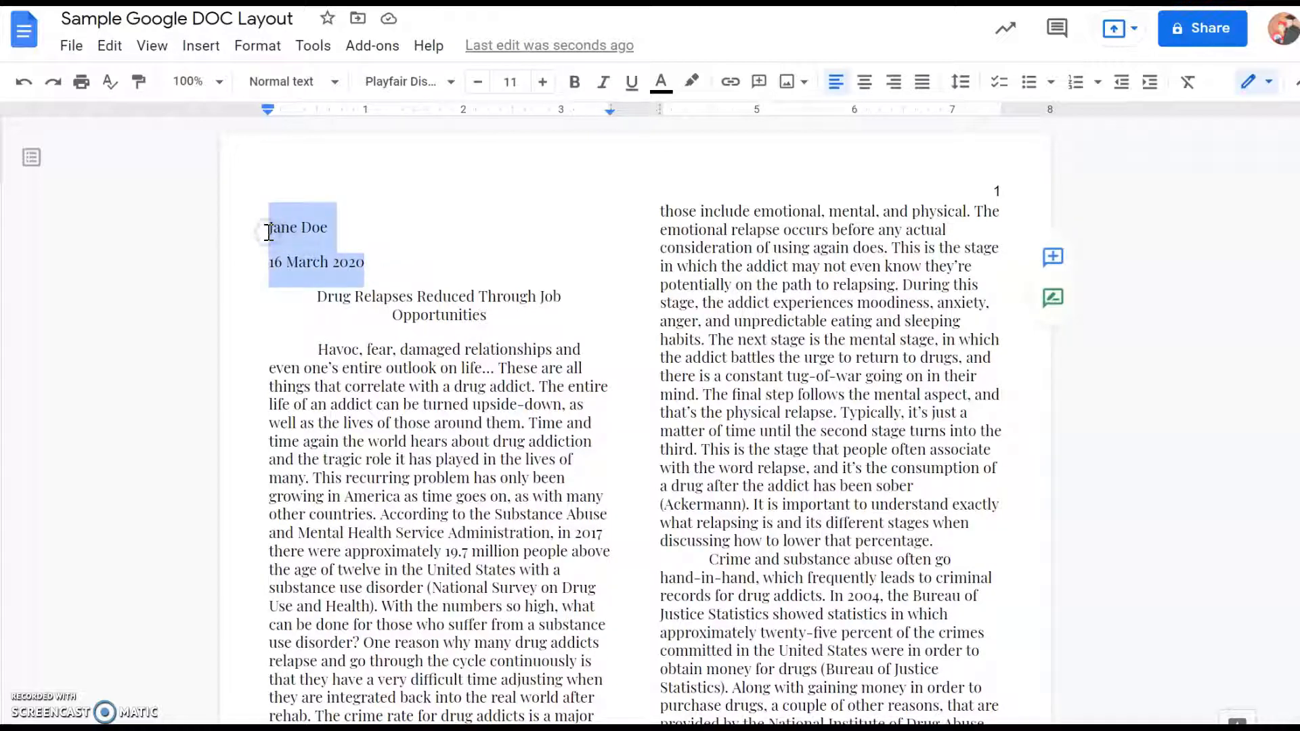
key("BackSpace")
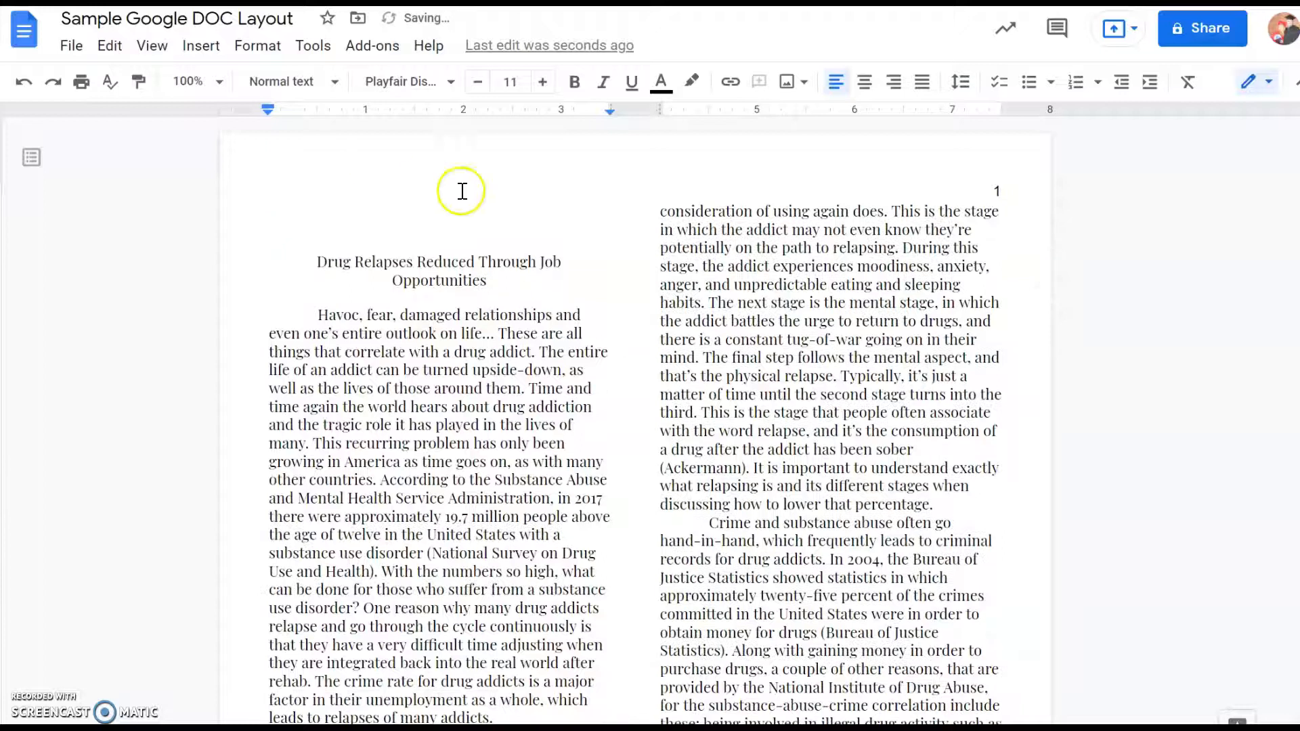
left_click(522, 281)
key("Return")
key("Return")
key("Return")
key("Return")
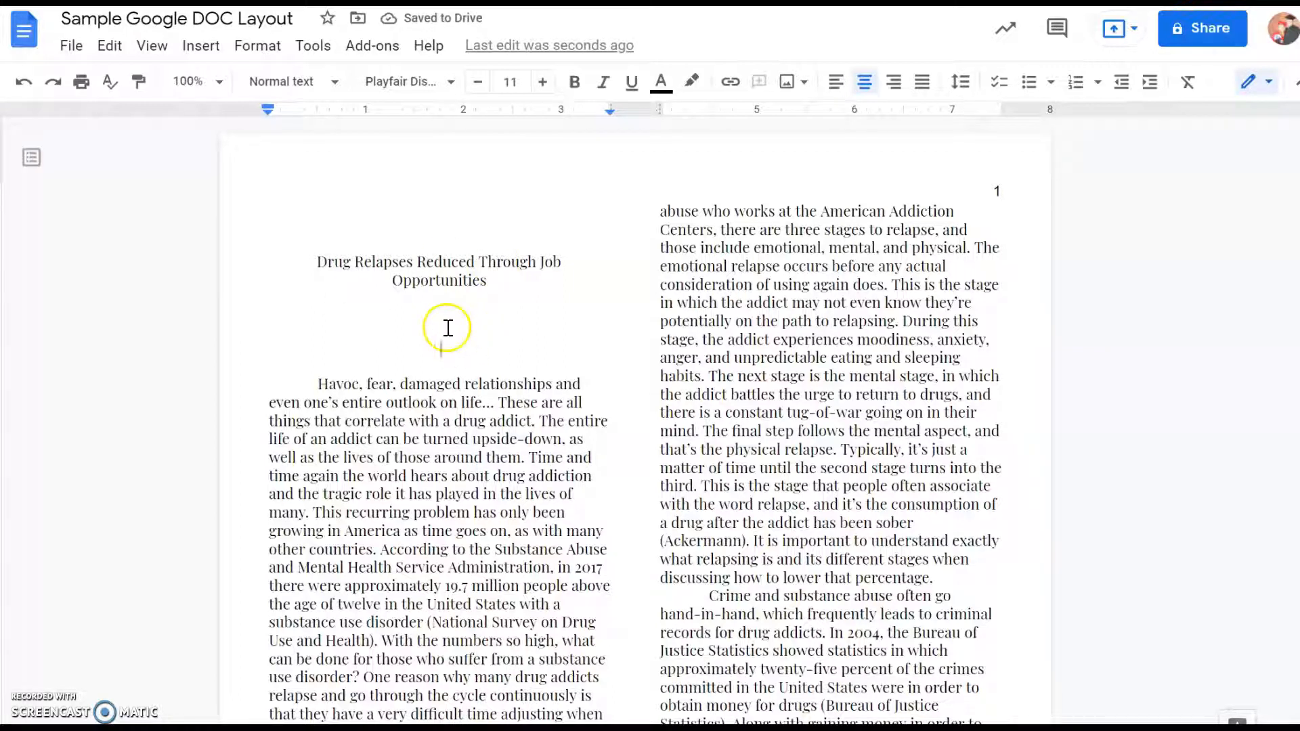
type("Jane Doe 16 March 2020")
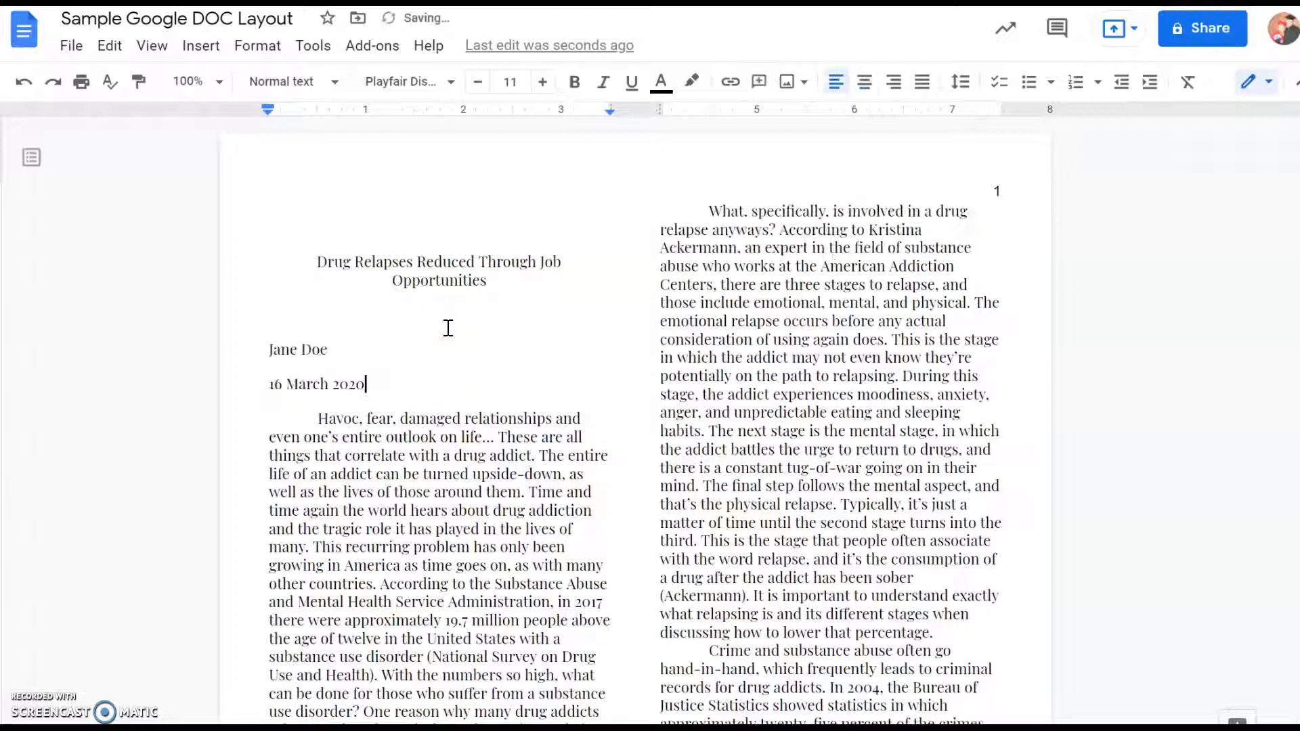
- Center the author's name and date lines and insert "Written by" before the author's name
left_click_drag(363, 384, 261, 368)
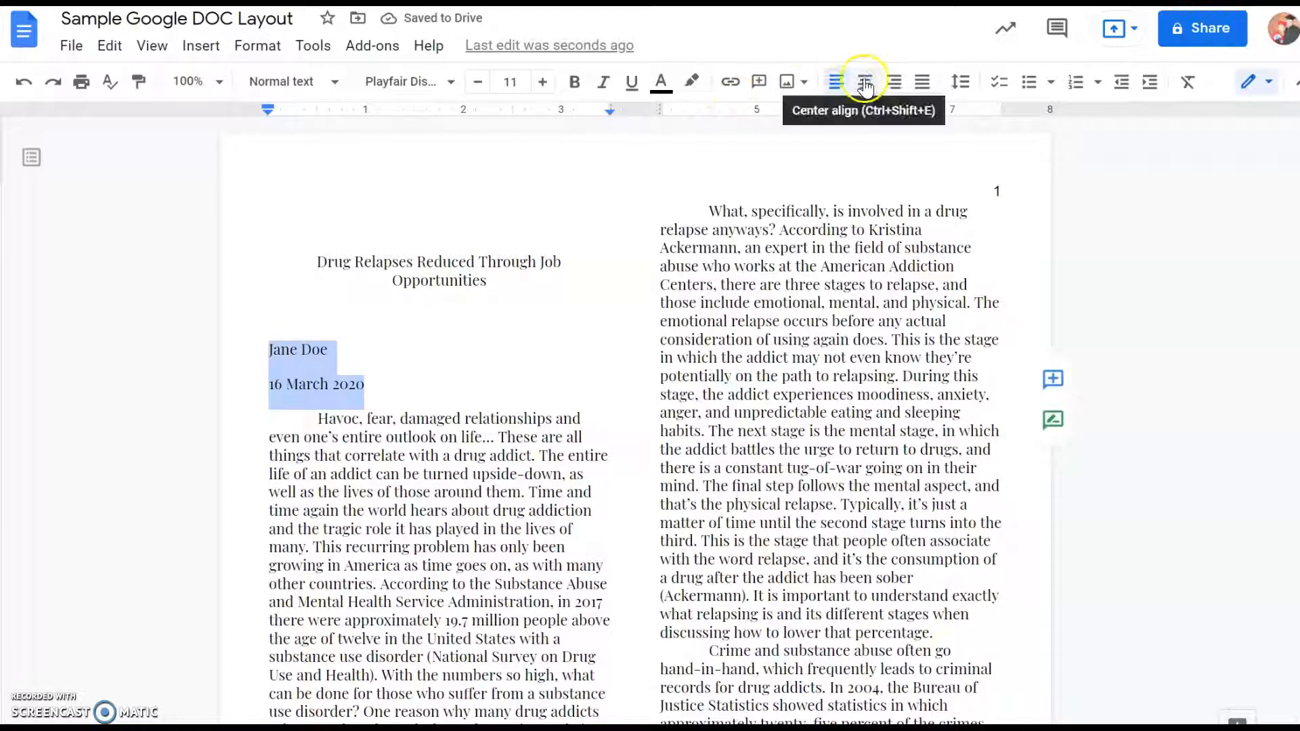
left_click(864, 82)
key("Left")
type("written b")
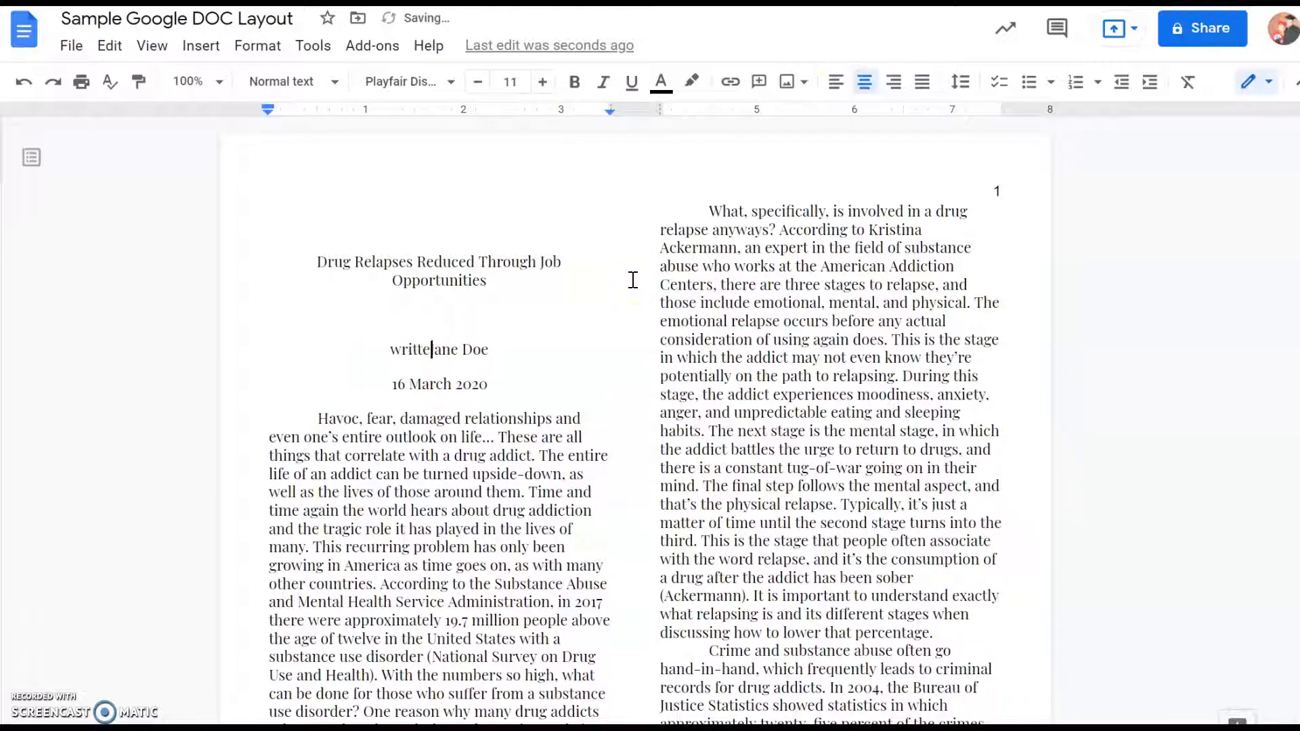
type("y")
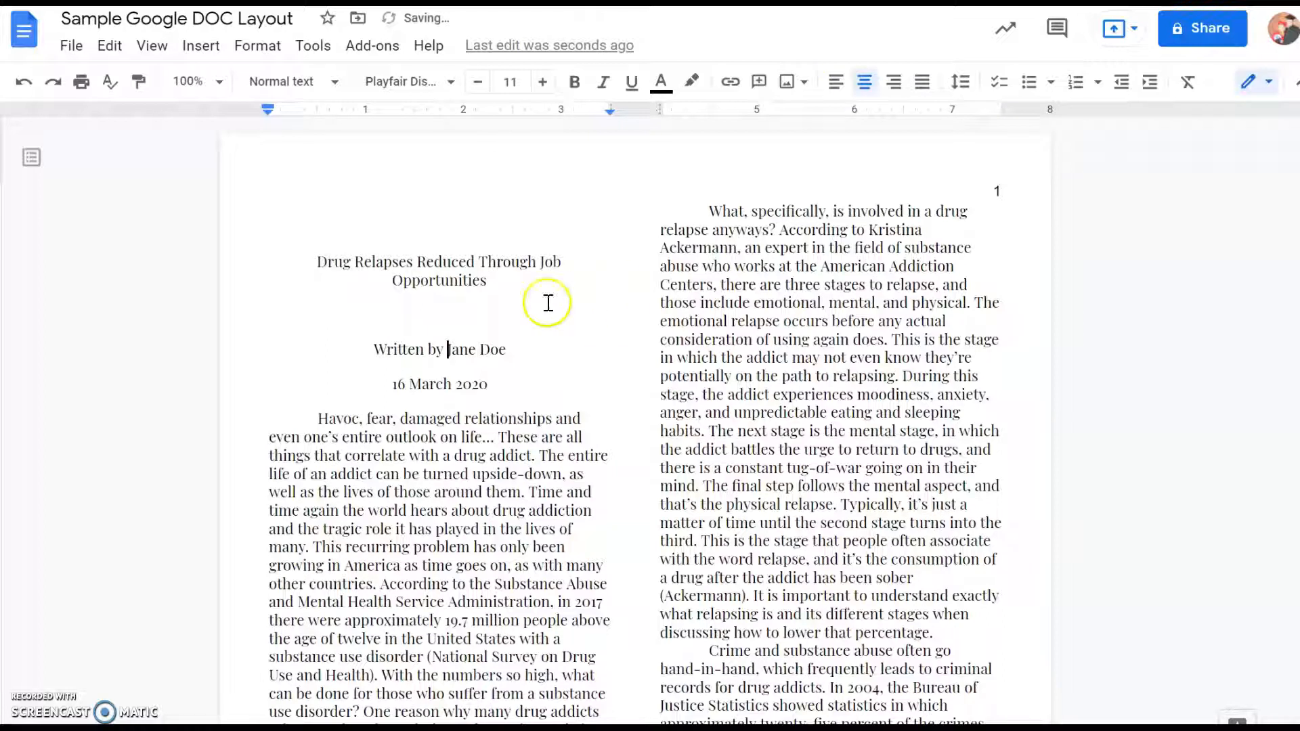
- Make the essay title "Drug Relapses Reduced Through Job Opportunities" bold at font size 15
left_click_drag(489, 280, 319, 255)
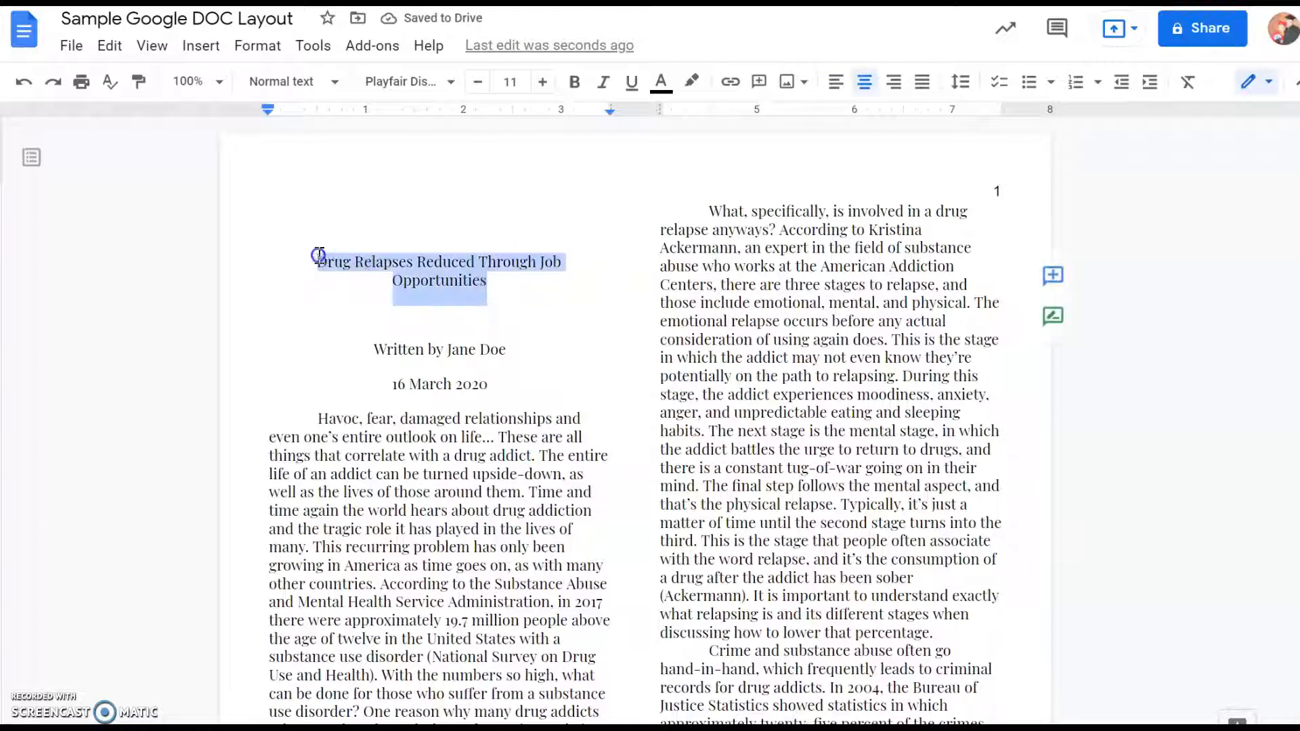
left_click(575, 82)
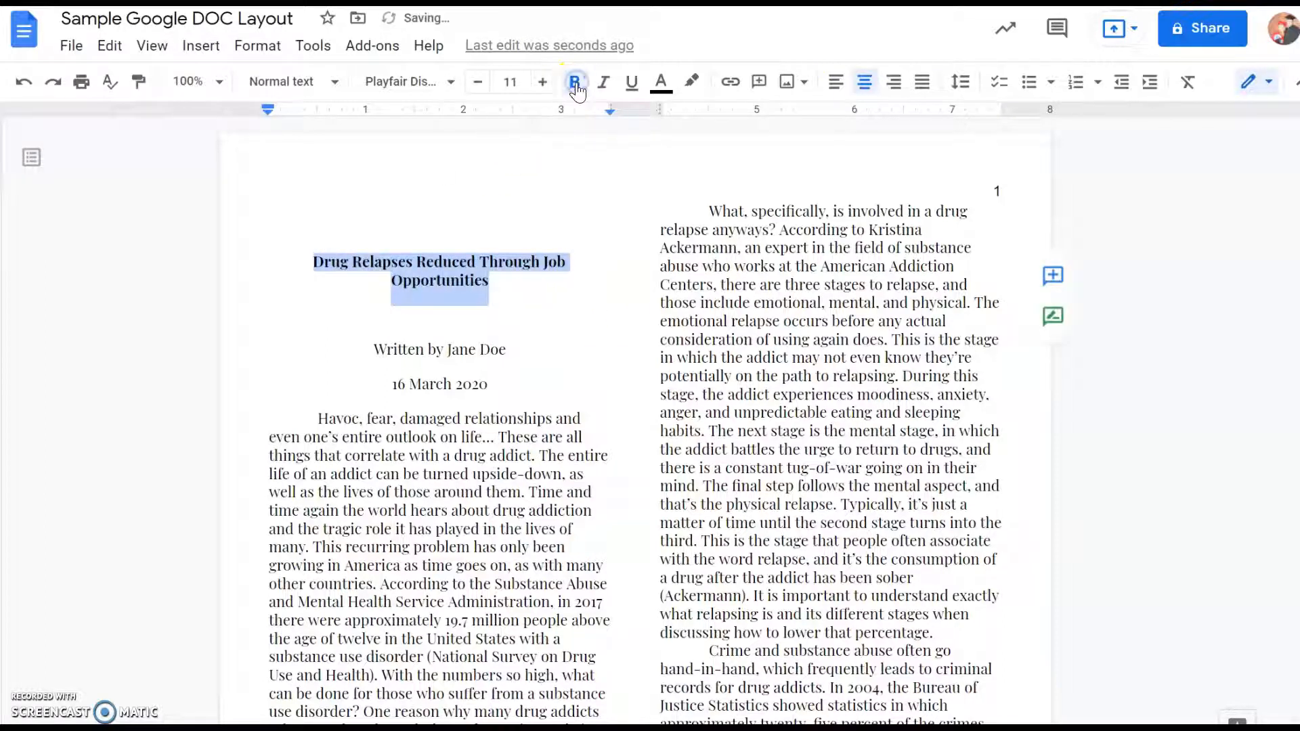
left_click(544, 83)
left_click(544, 83)
left_click(543, 83)
left_click(543, 83)
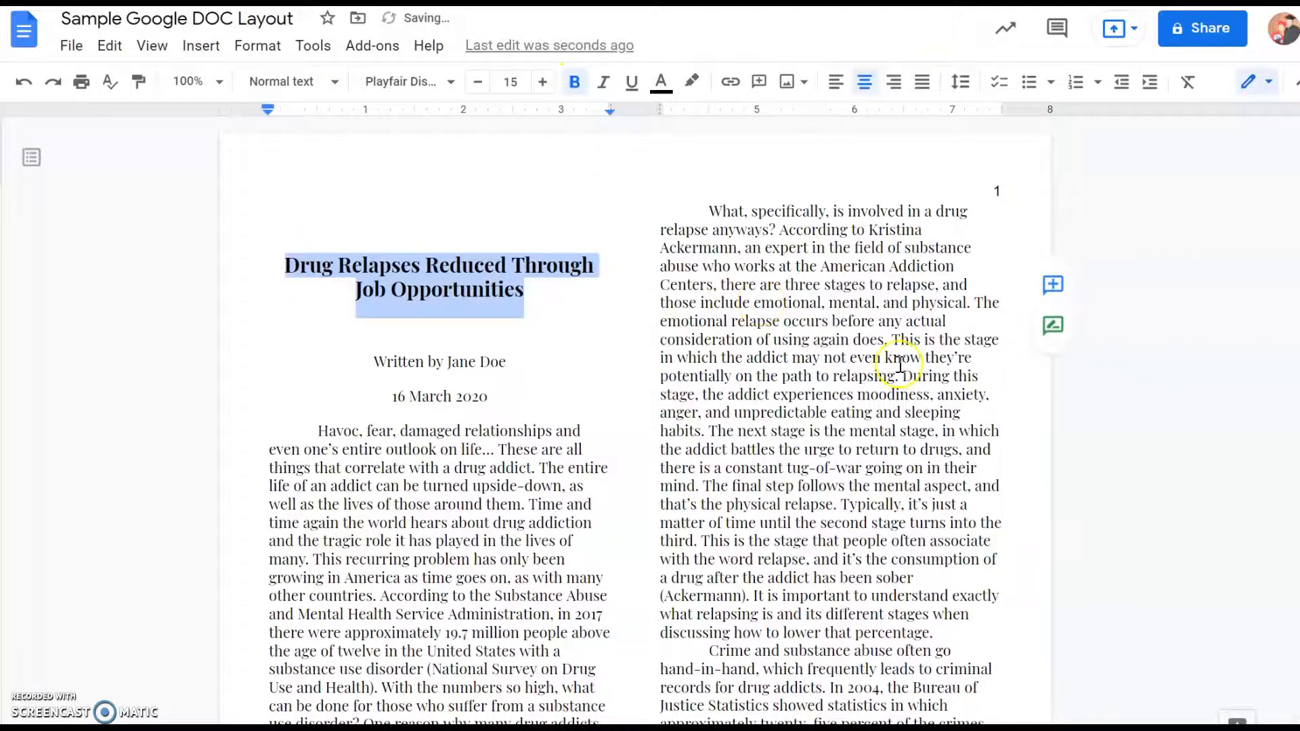
scroll(1011, 404, "down", 3)
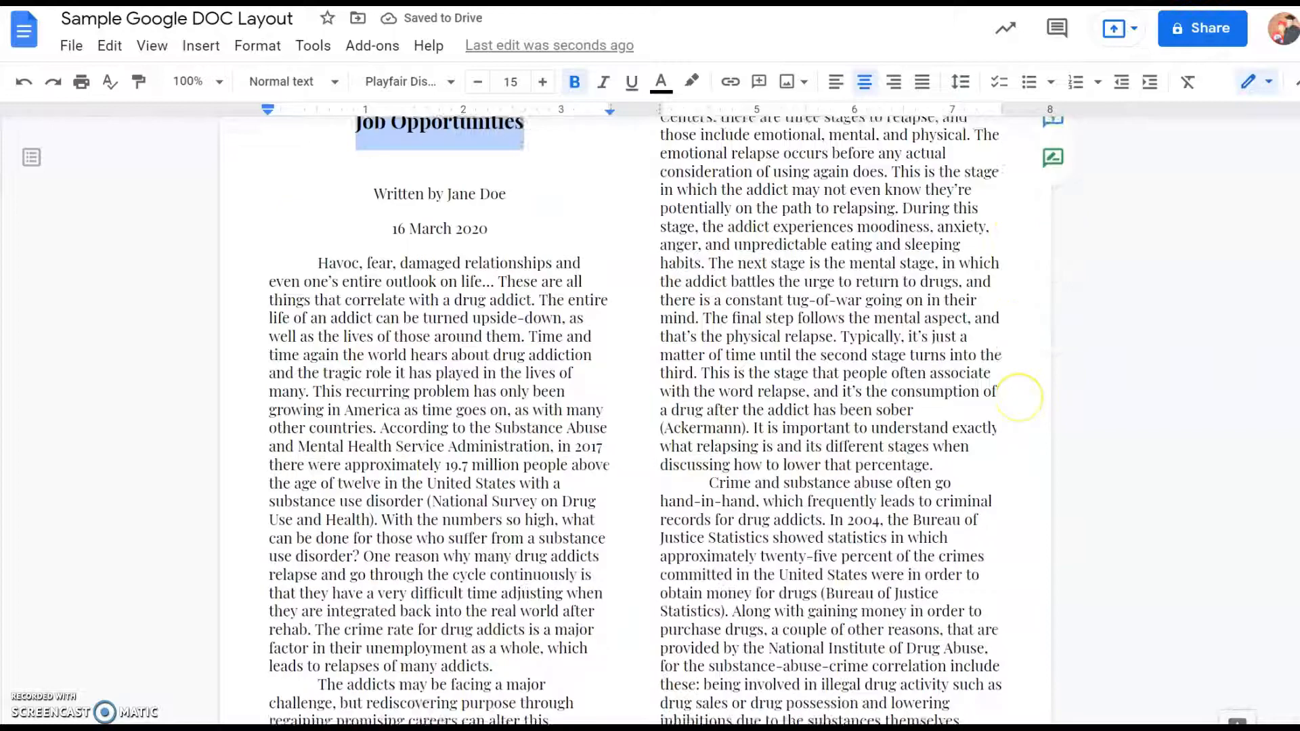
scroll(830, 420, "up", 3)
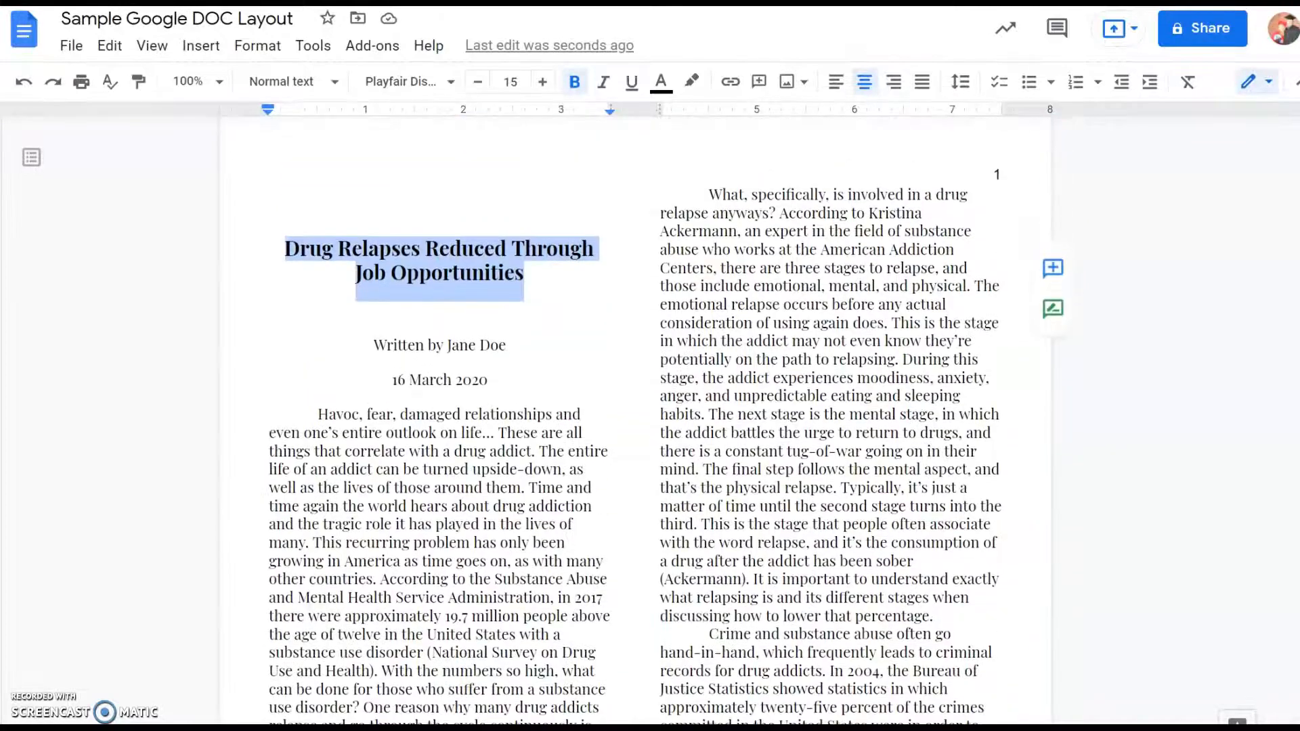
scroll(829, 420, "down", 2)
scroll(899, 537, "down", 5)
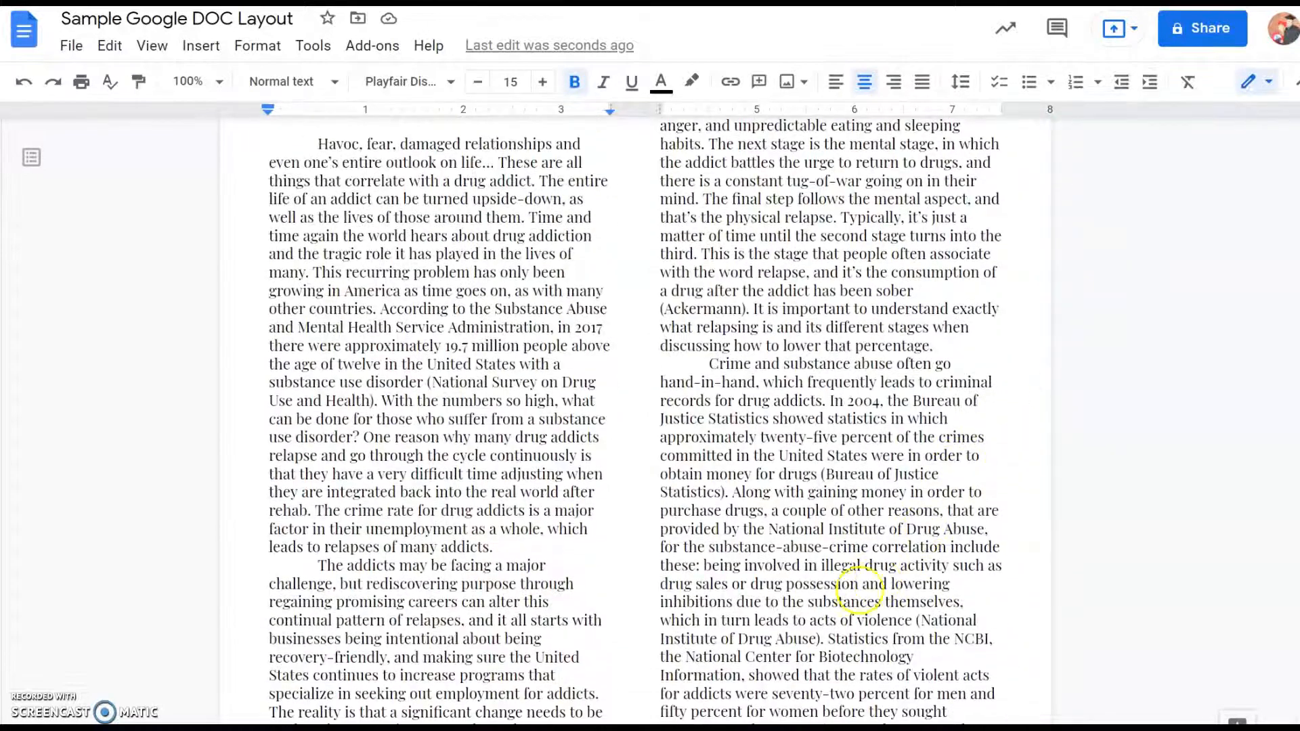
scroll(547, 711, "down", 7)
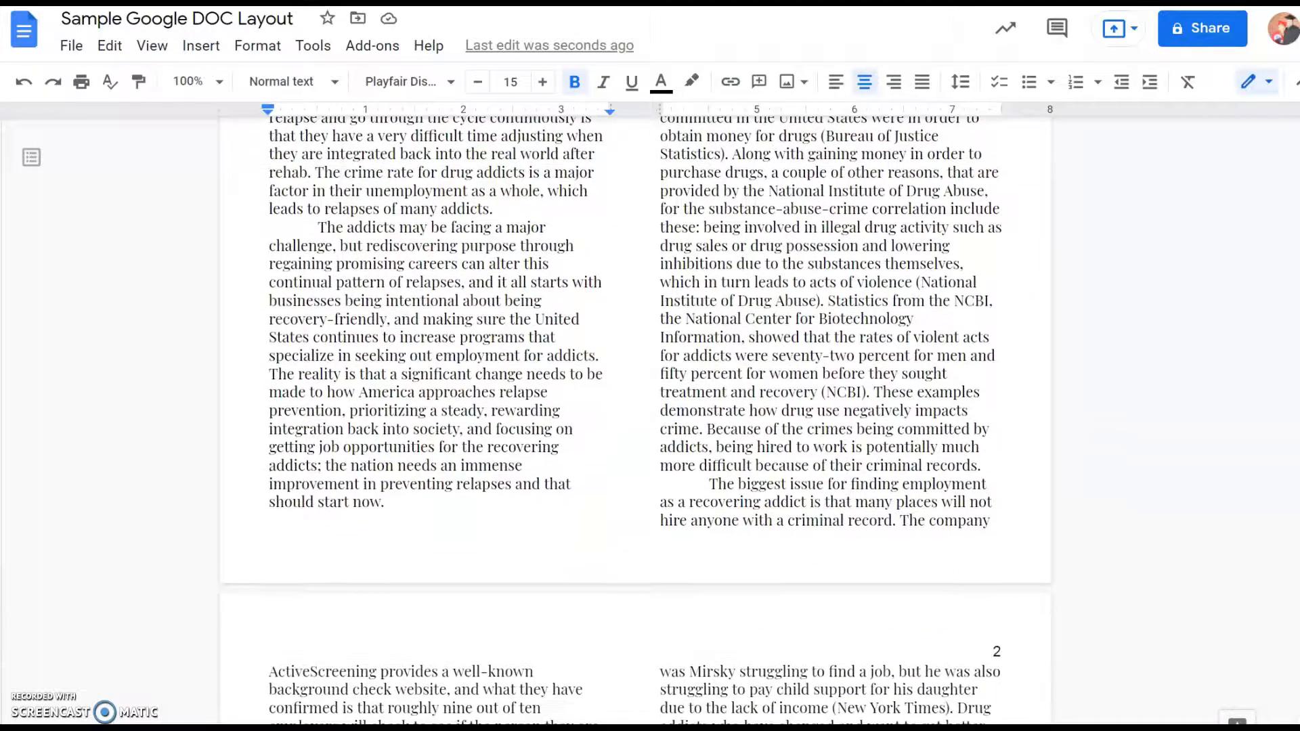
- Add the bold subheading "Integration Back to Society" with blank lines around it above the paragraph beginning "The integration back into society"
scroll(478, 643, "down", 4)
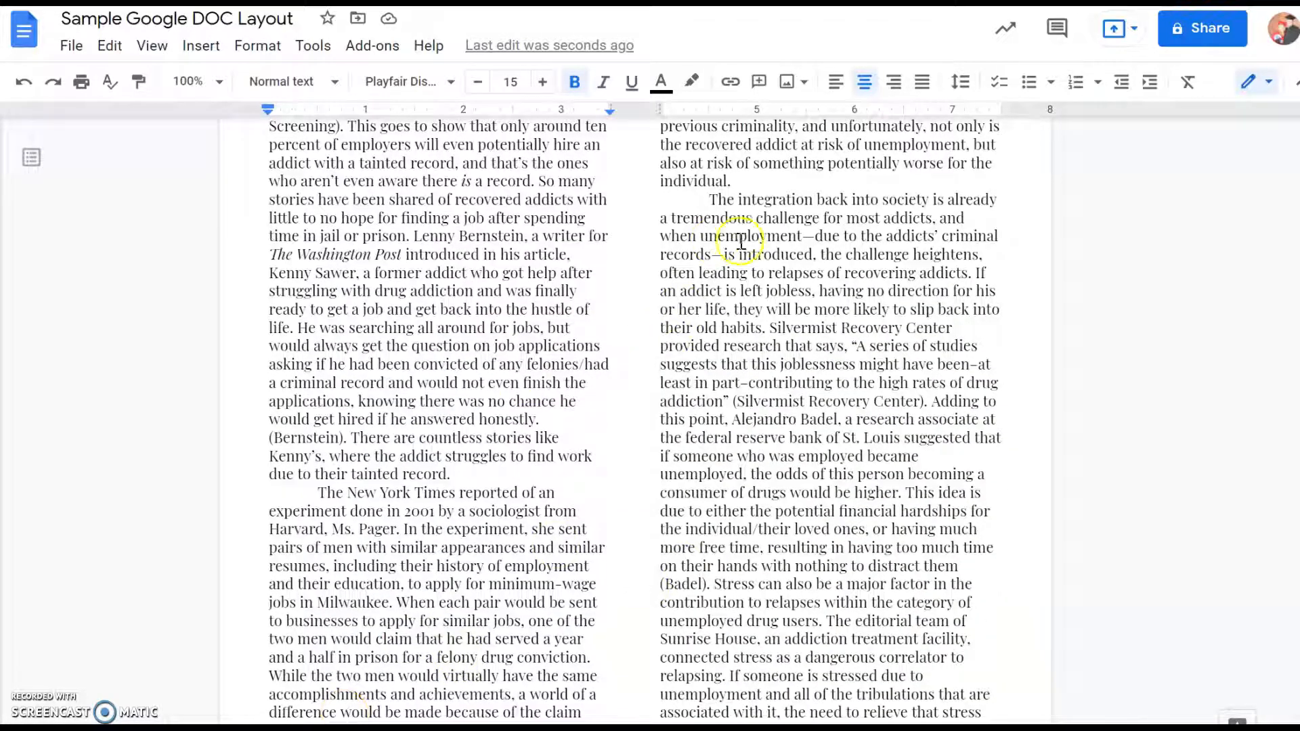
left_click(770, 183)
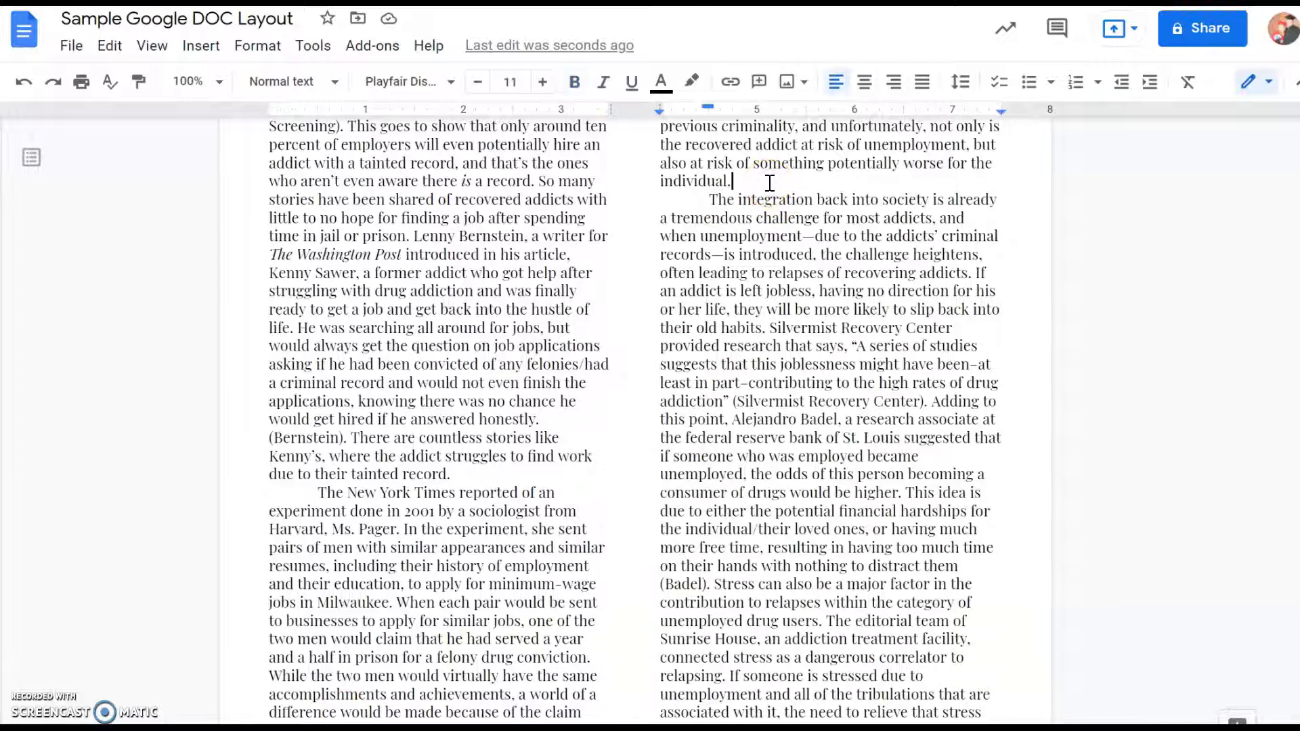
key("Return")
key("Return")
key("Return")
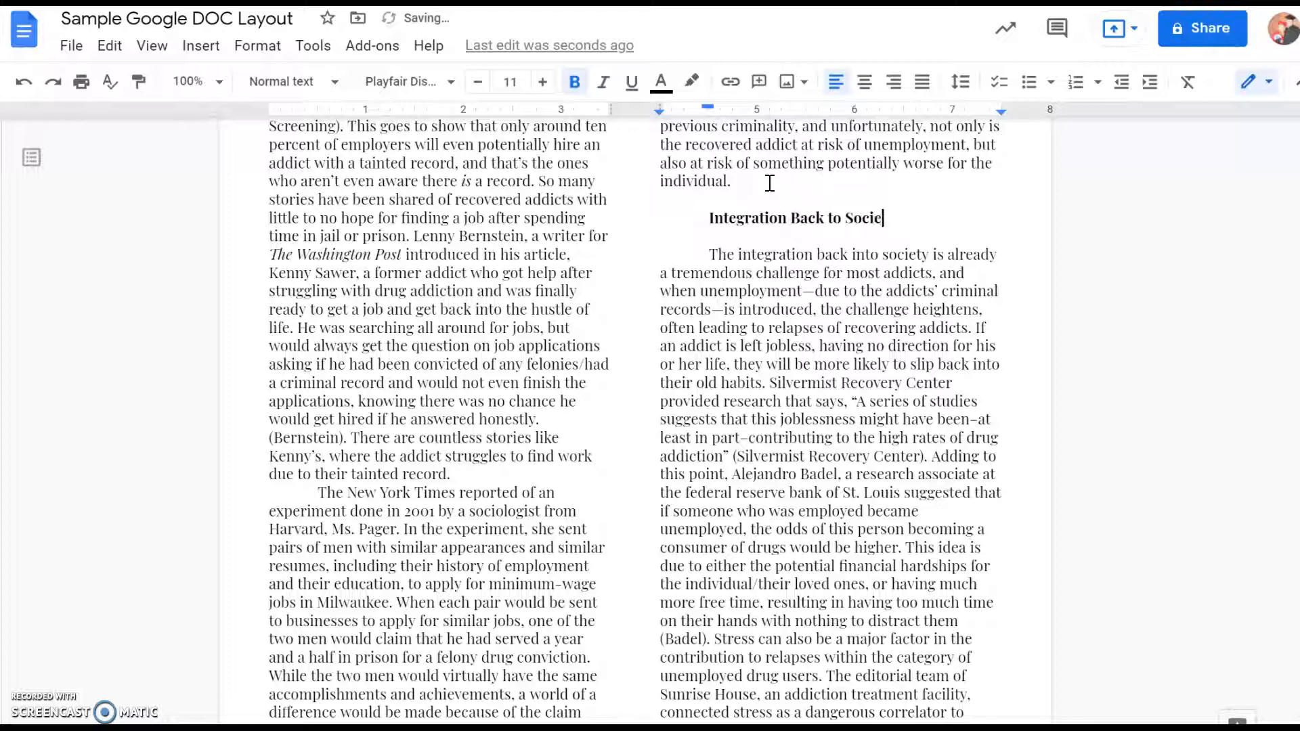
- Add a bold, centered subheading "Possible Solutions" with blank lines around it above the paragraph beginning "Something major that can be done"
scroll(769, 183, "down", 10)
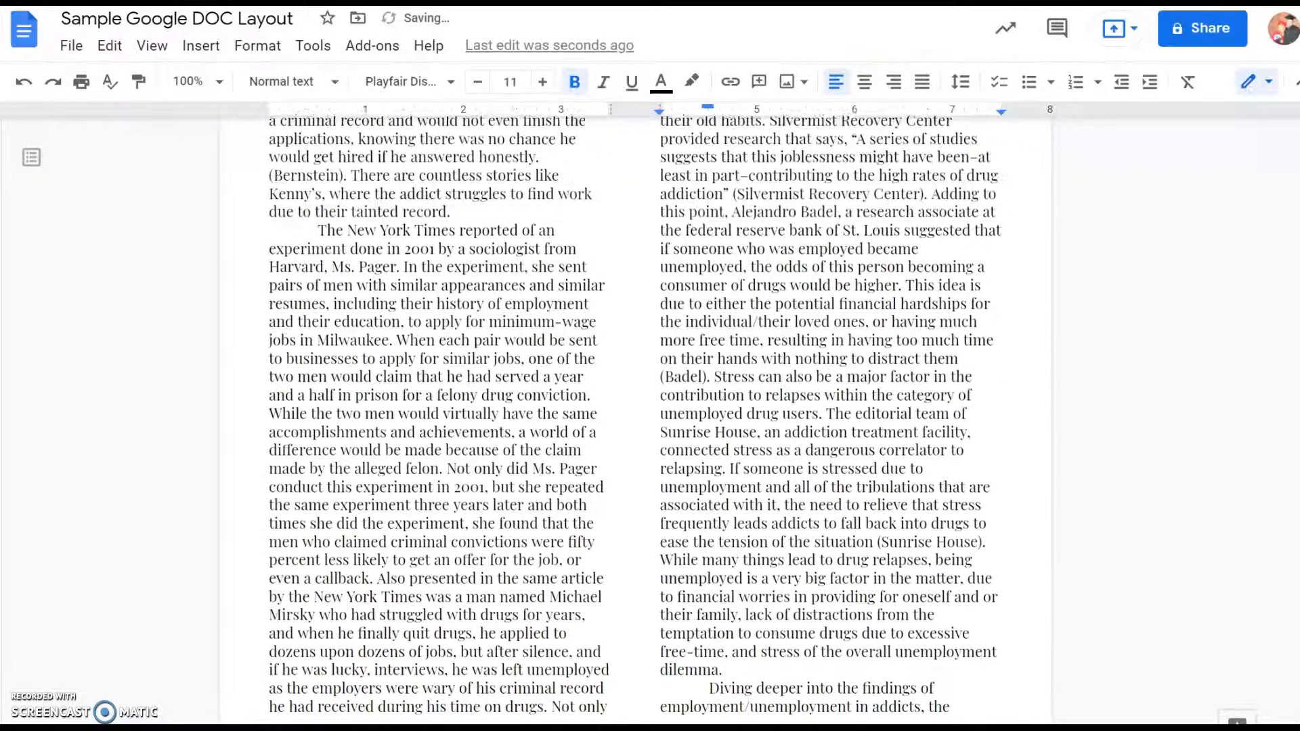
scroll(769, 420, "down", 15)
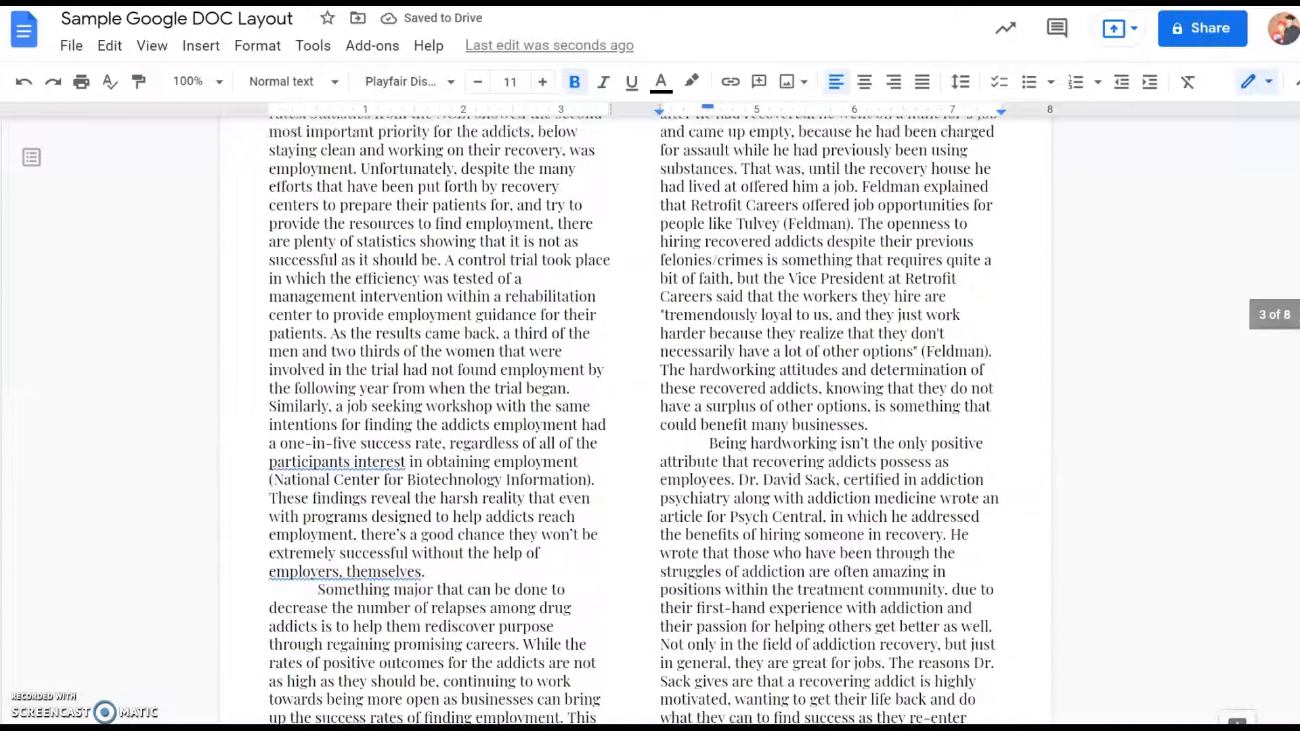
left_click(430, 361)
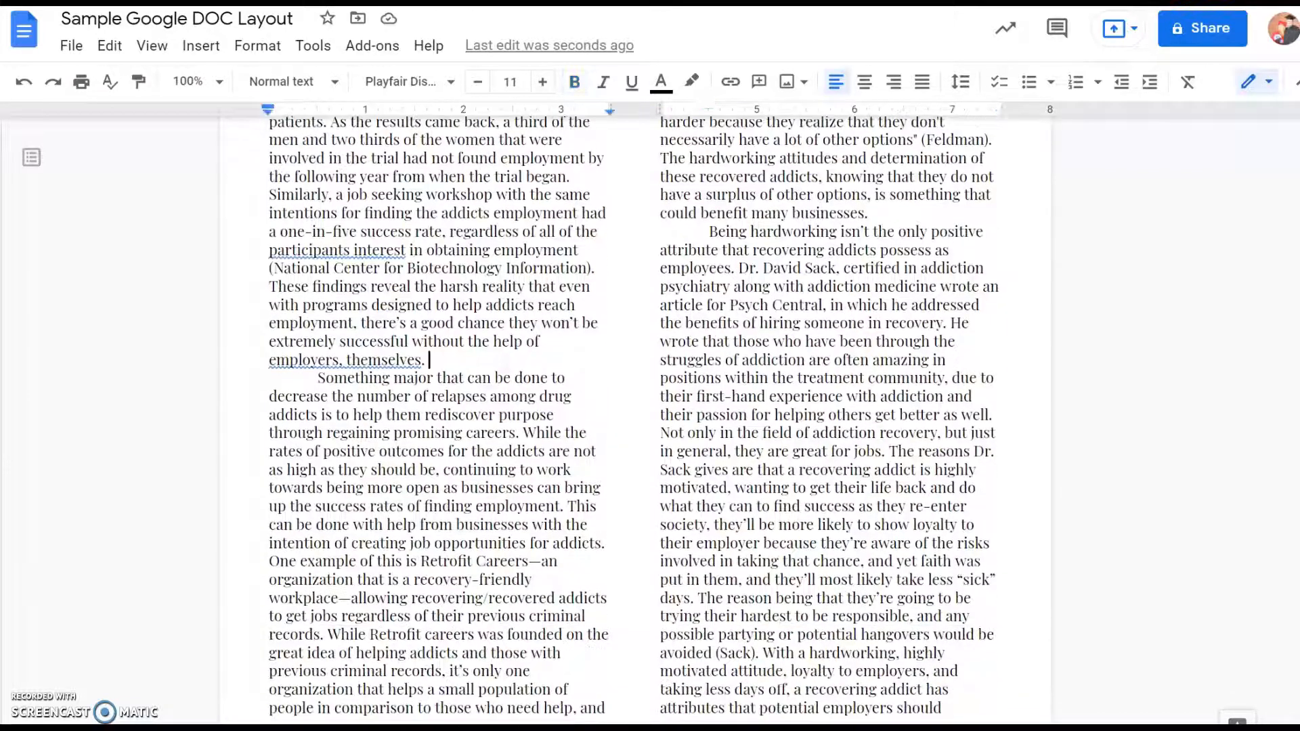
key("Return")
key("Return")
key("Return")
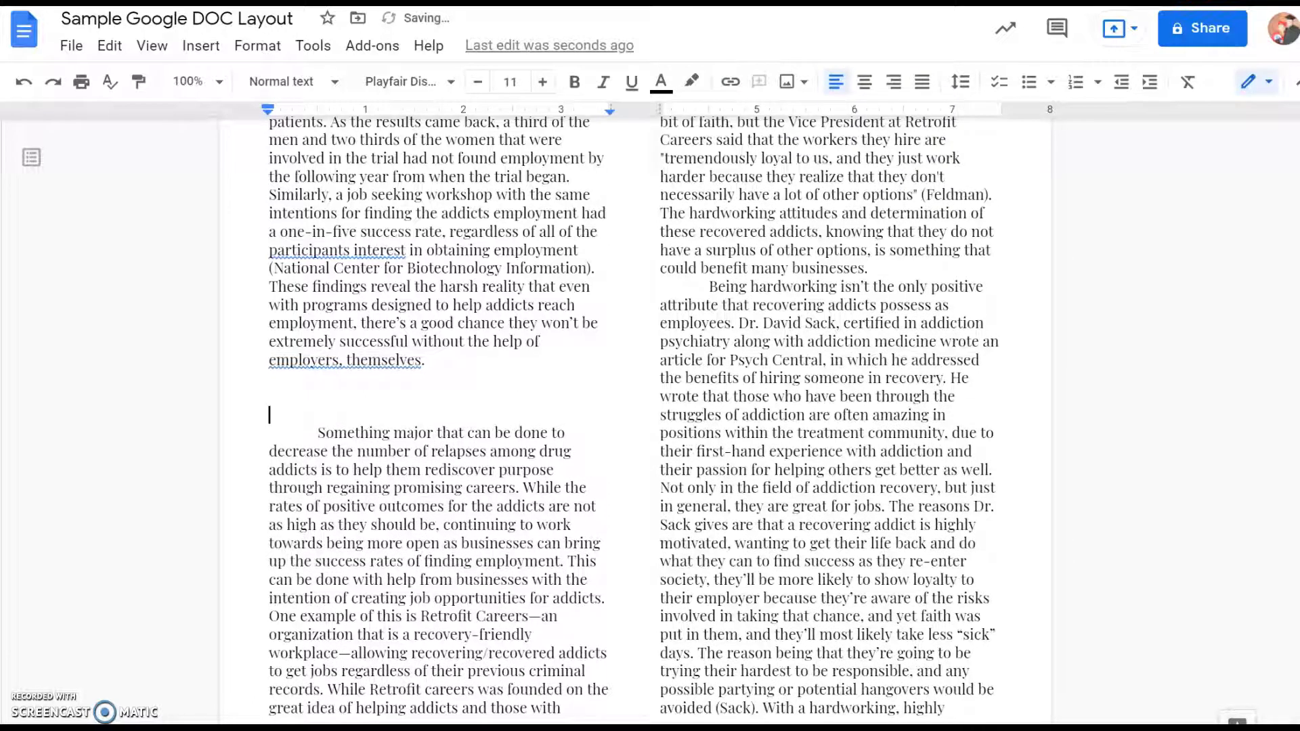
key("Up")
key("ctrl+b")
type("Possible Solutions")
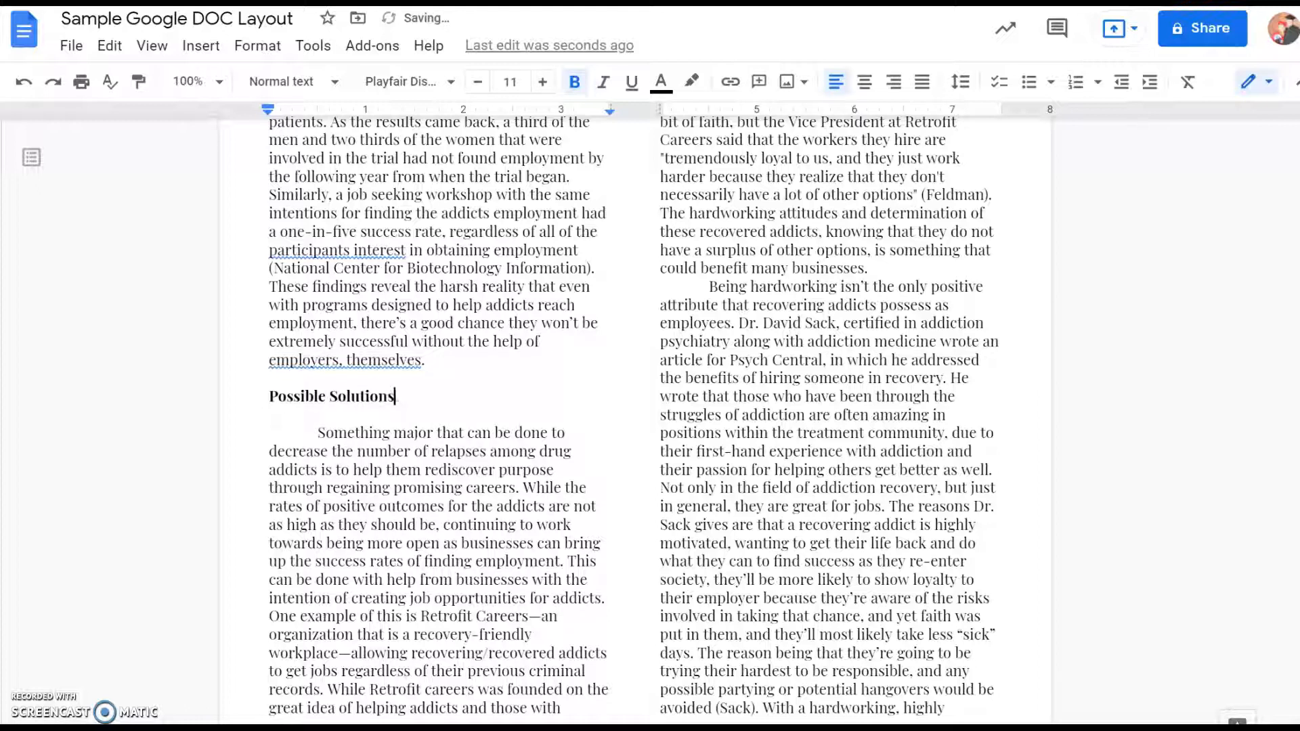
left_click_drag(429, 399, 273, 400)
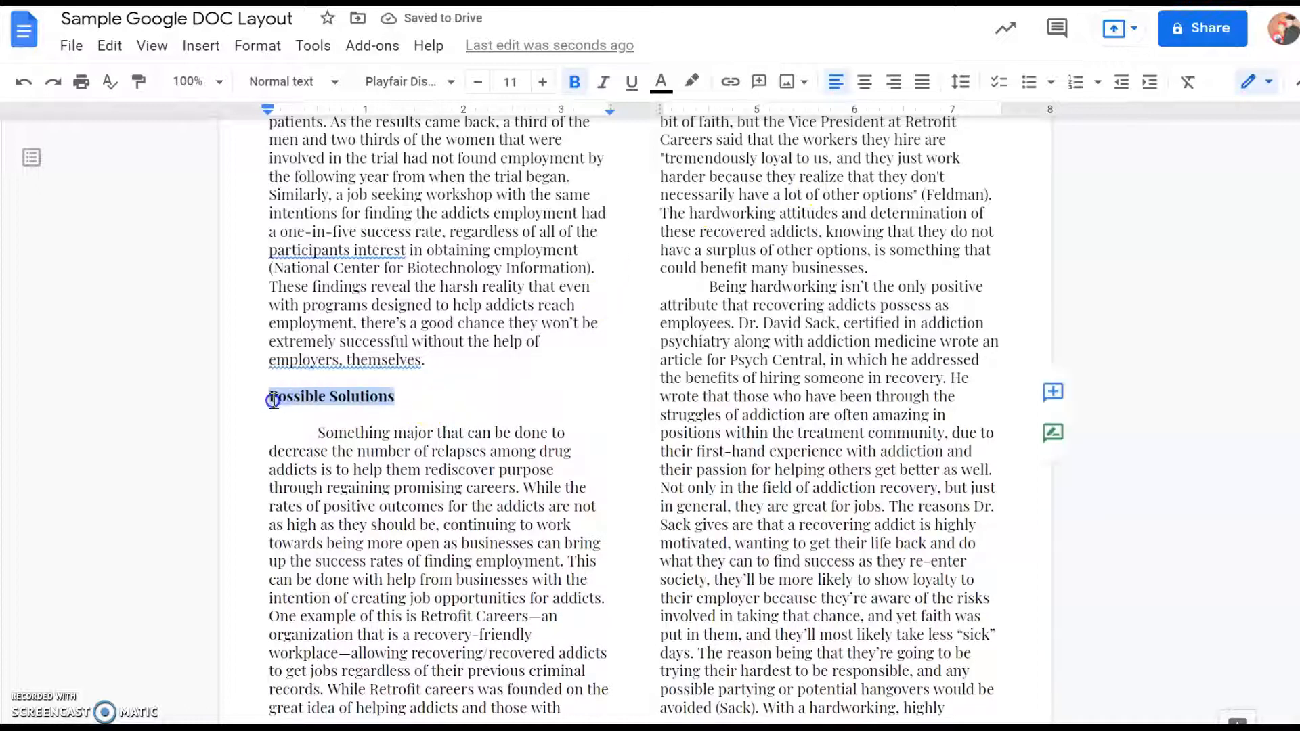
left_click(864, 81)
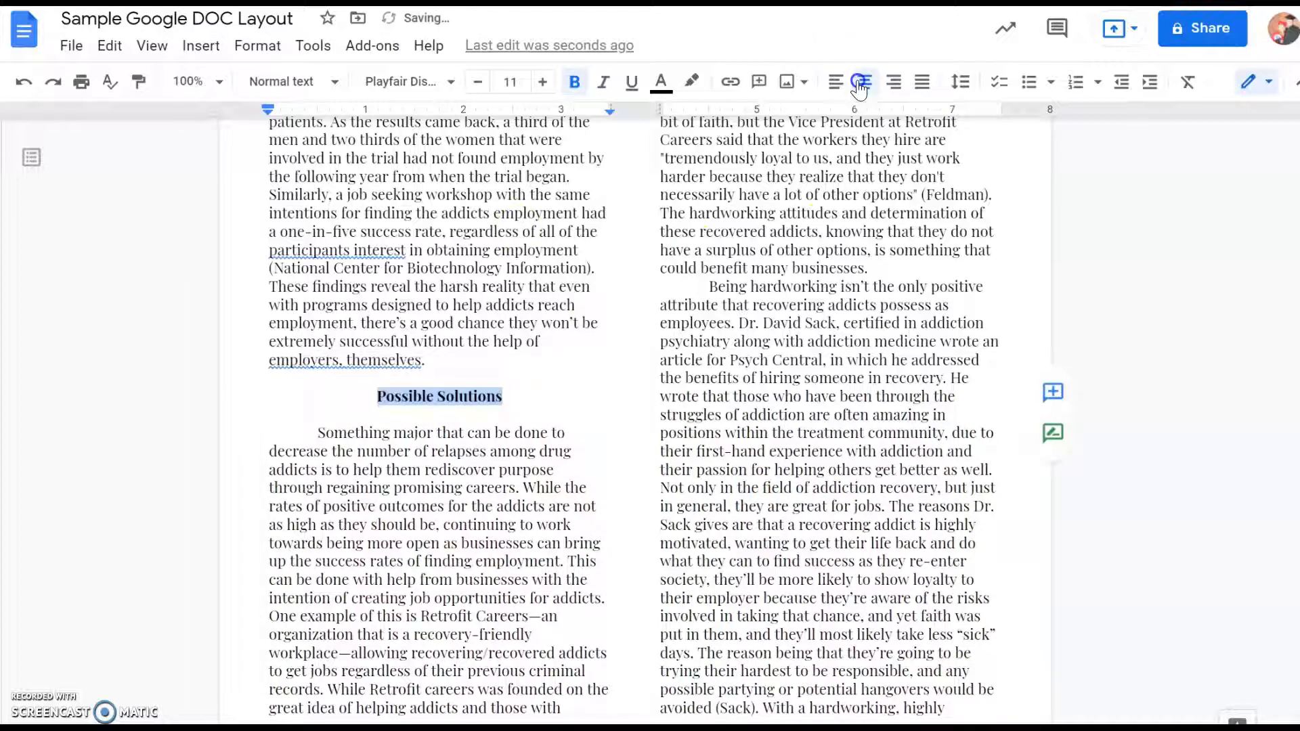
left_click(910, 270)
key("Return")
key("Return")
key("Return")
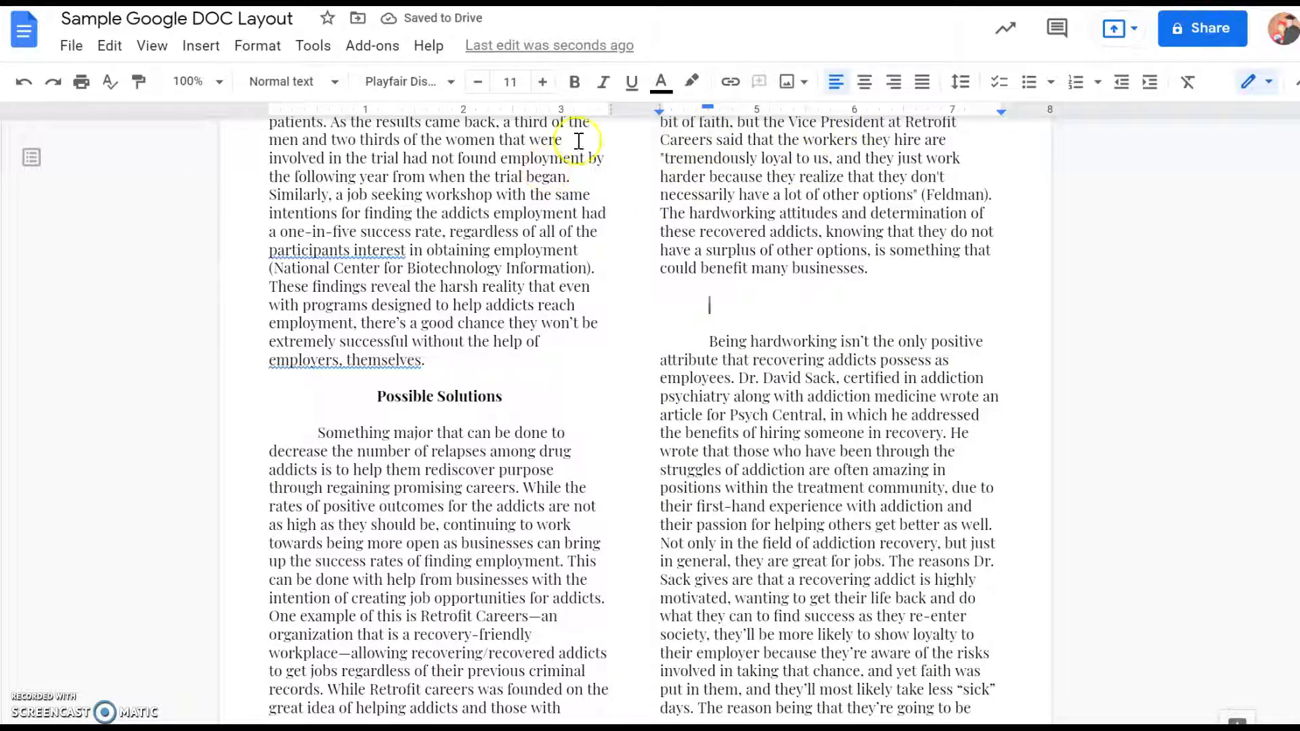
left_click(198, 46)
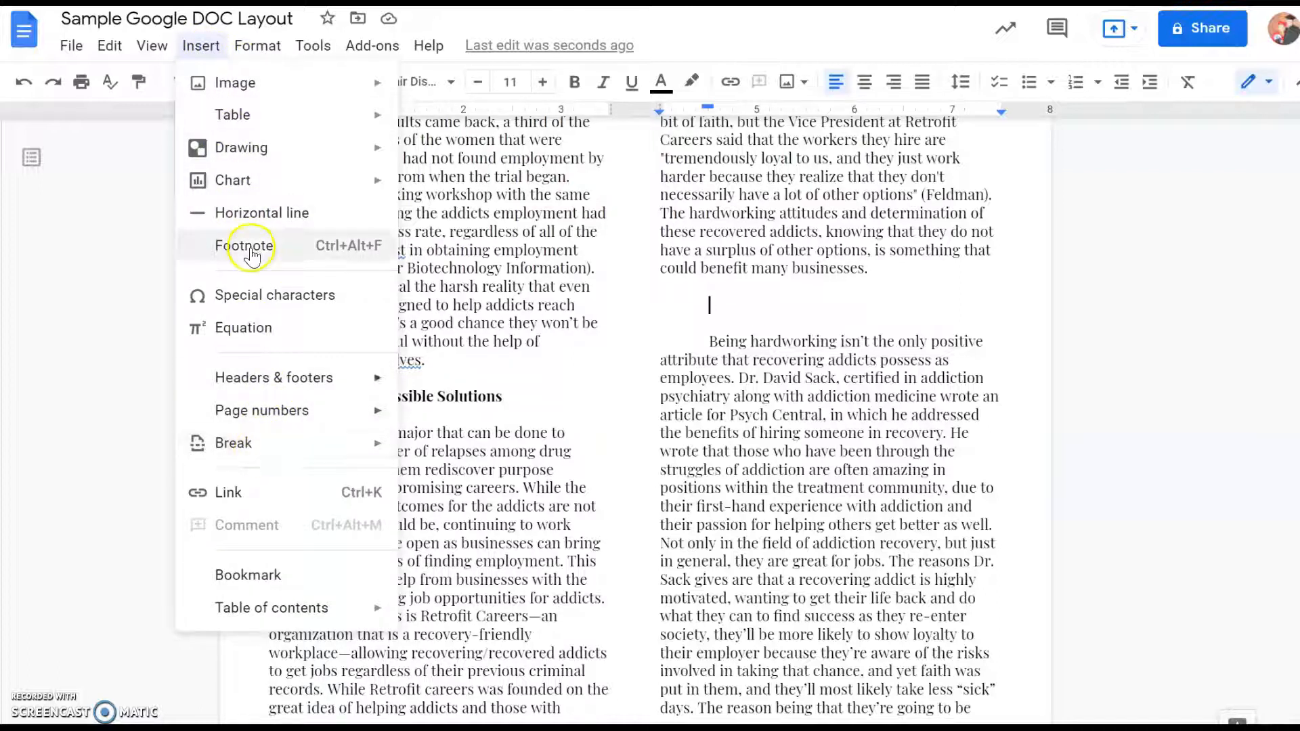
mouse_move(262, 91)
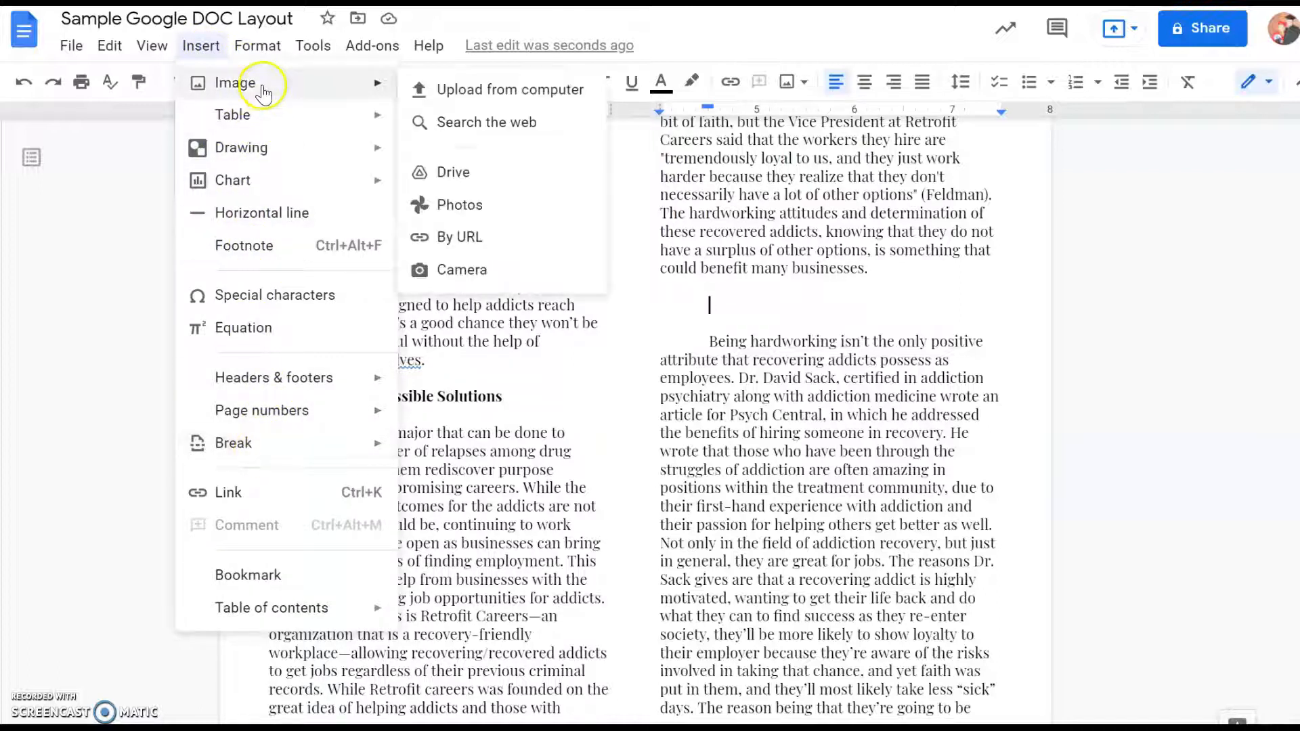
left_click(424, 90)
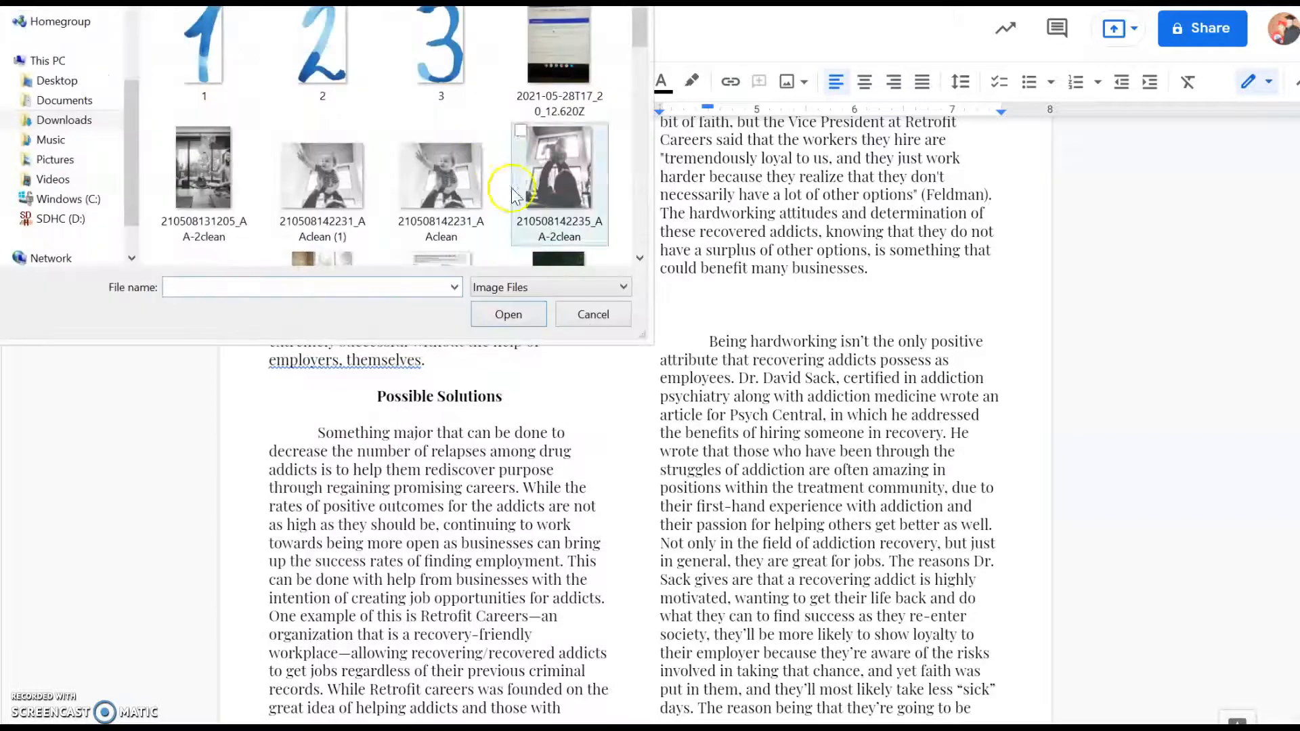
left_click(343, 177)
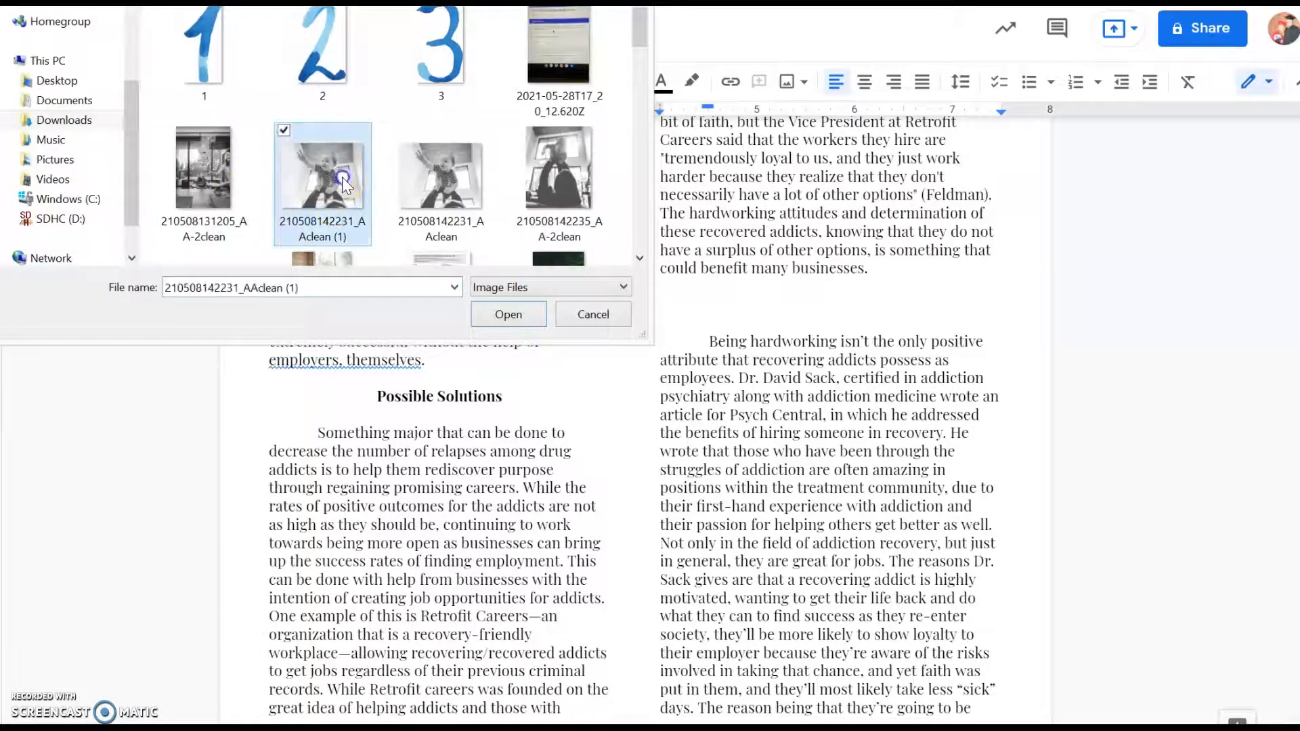
left_click(497, 314)
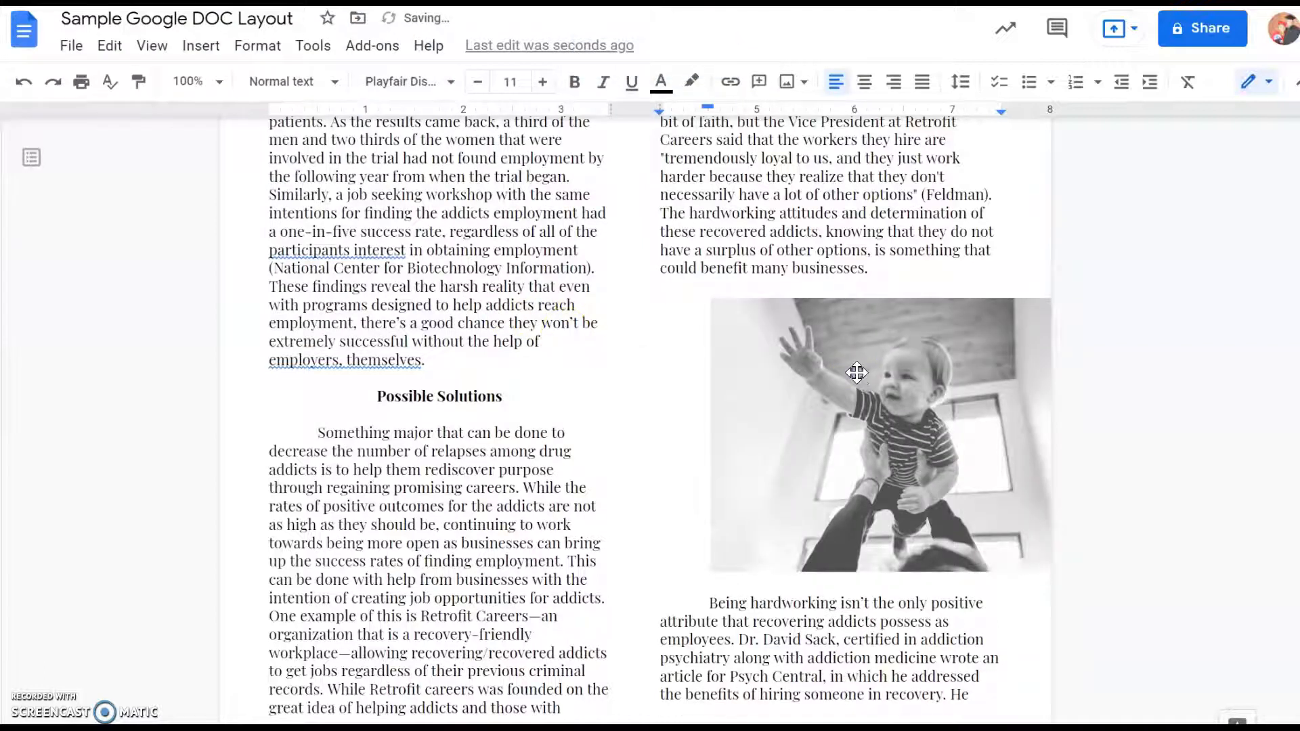
- Shrink the inserted baby picture proportionally so that it fits within the column width
left_click(857, 372)
left_click_drag(710, 298, 816, 366)
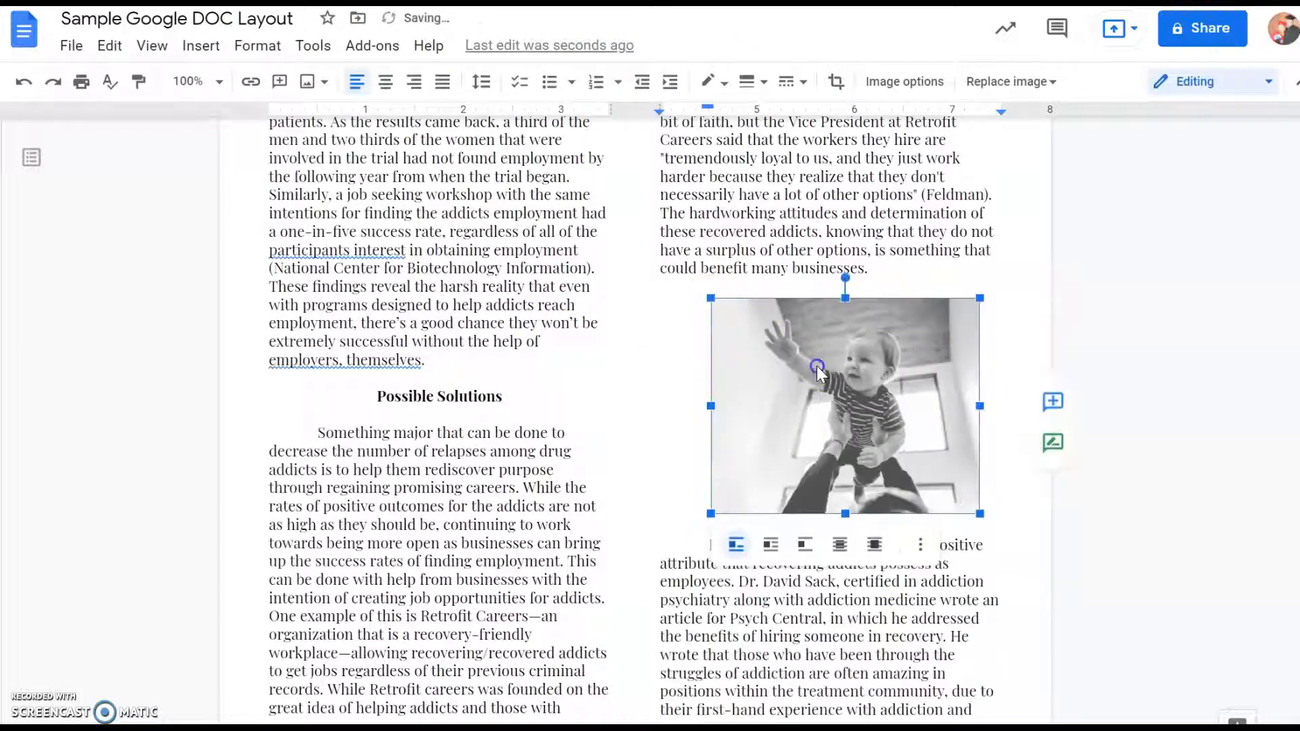
left_click(1011, 332)
- Open all image options for the baby picture
left_click(816, 400)
left_click(923, 546)
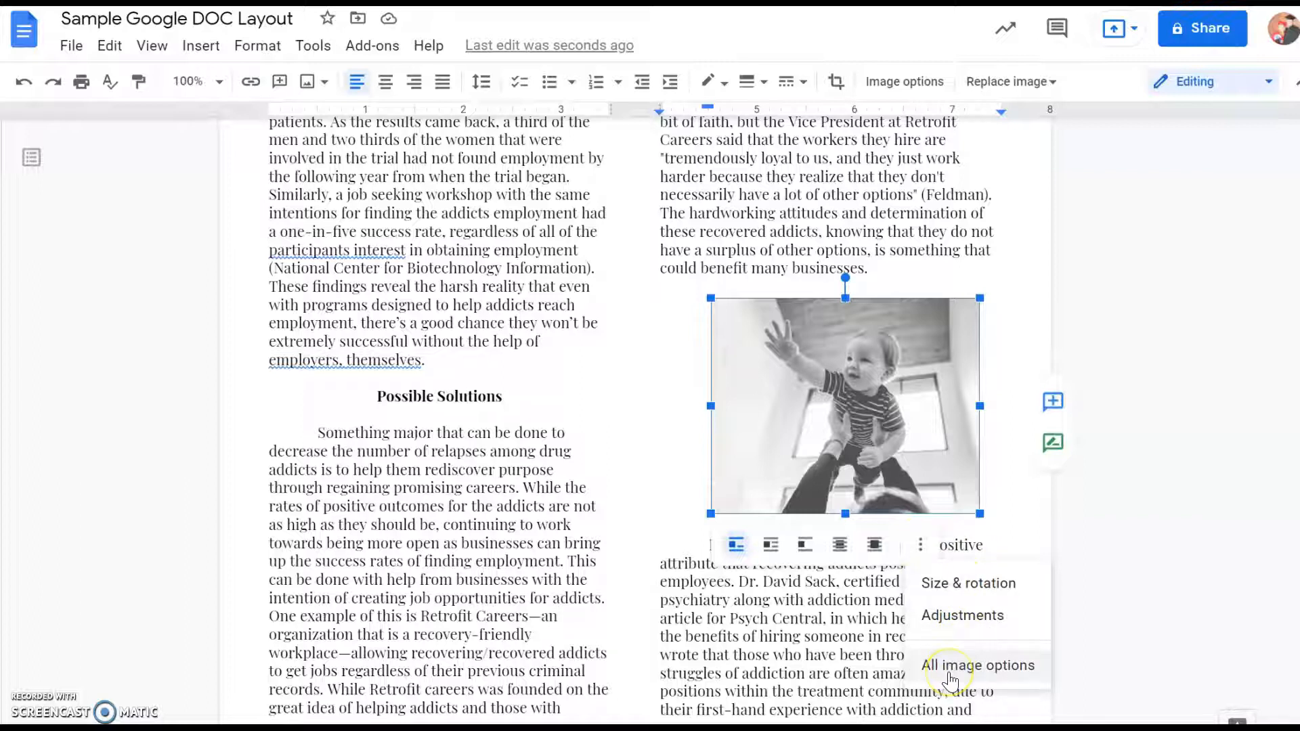
left_click(1008, 669)
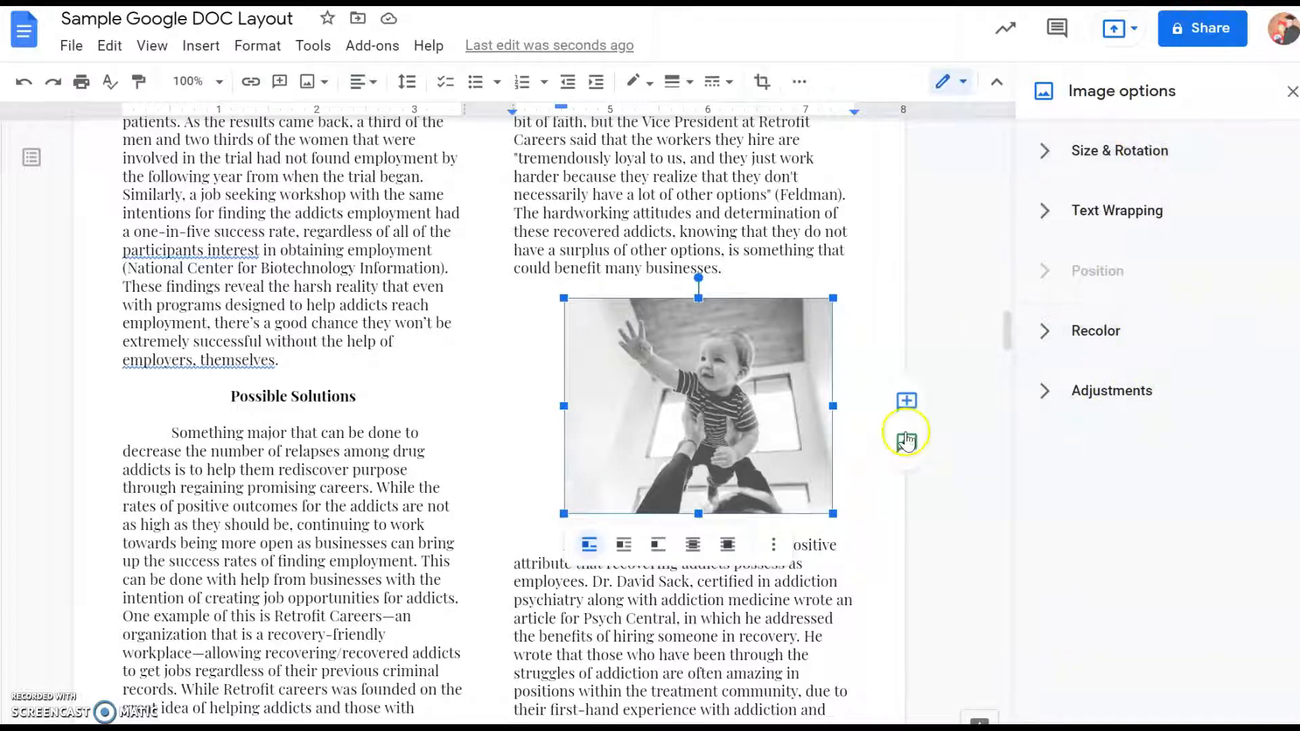
- Add a caption line below the picture, made of an asterisk, "Picture of", the parent's first name in possessive form and "Baby."
left_click(845, 439)
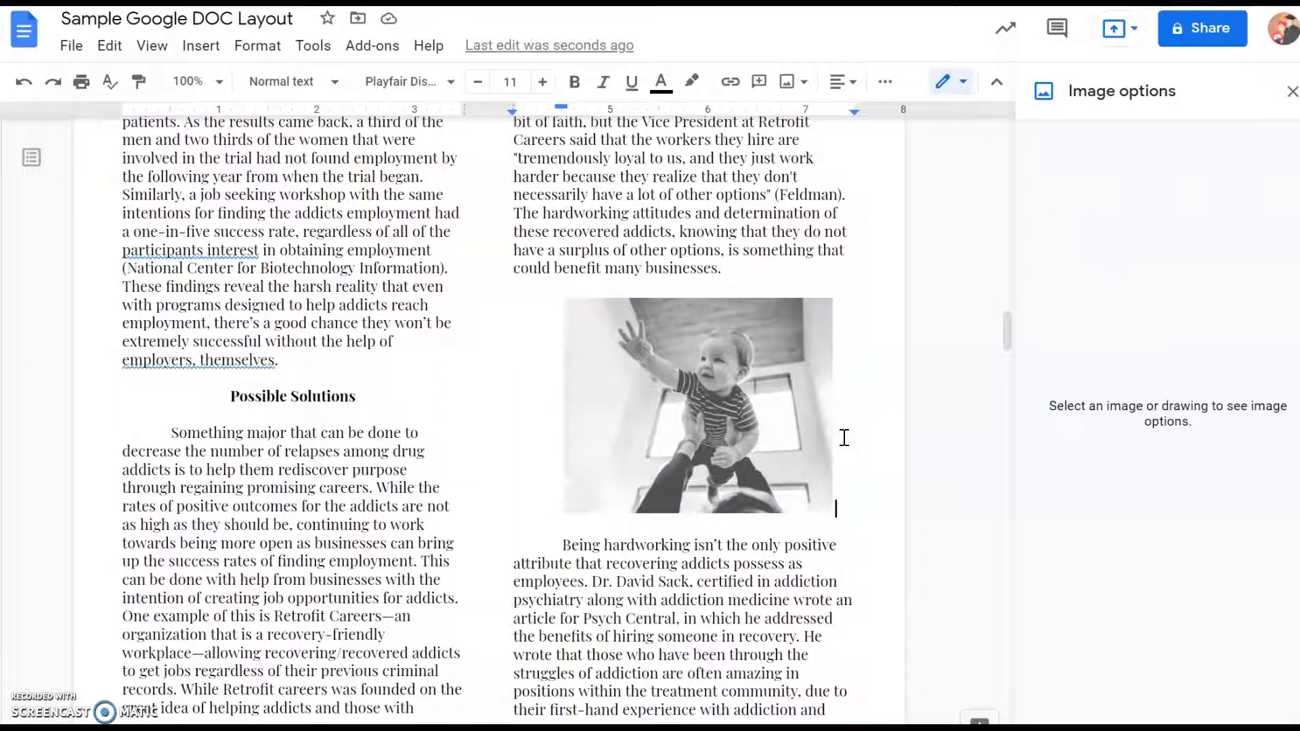
key("Return")
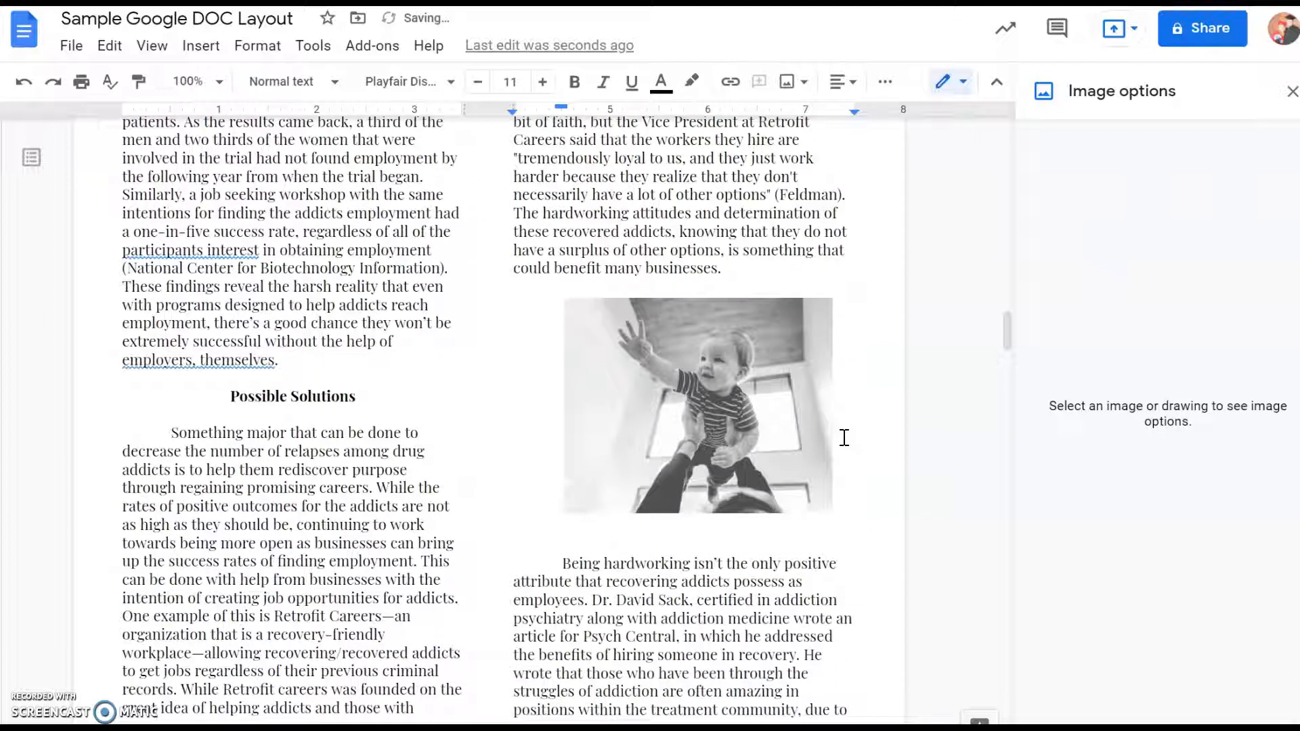
type("*Picture of Amber’s Baby.")
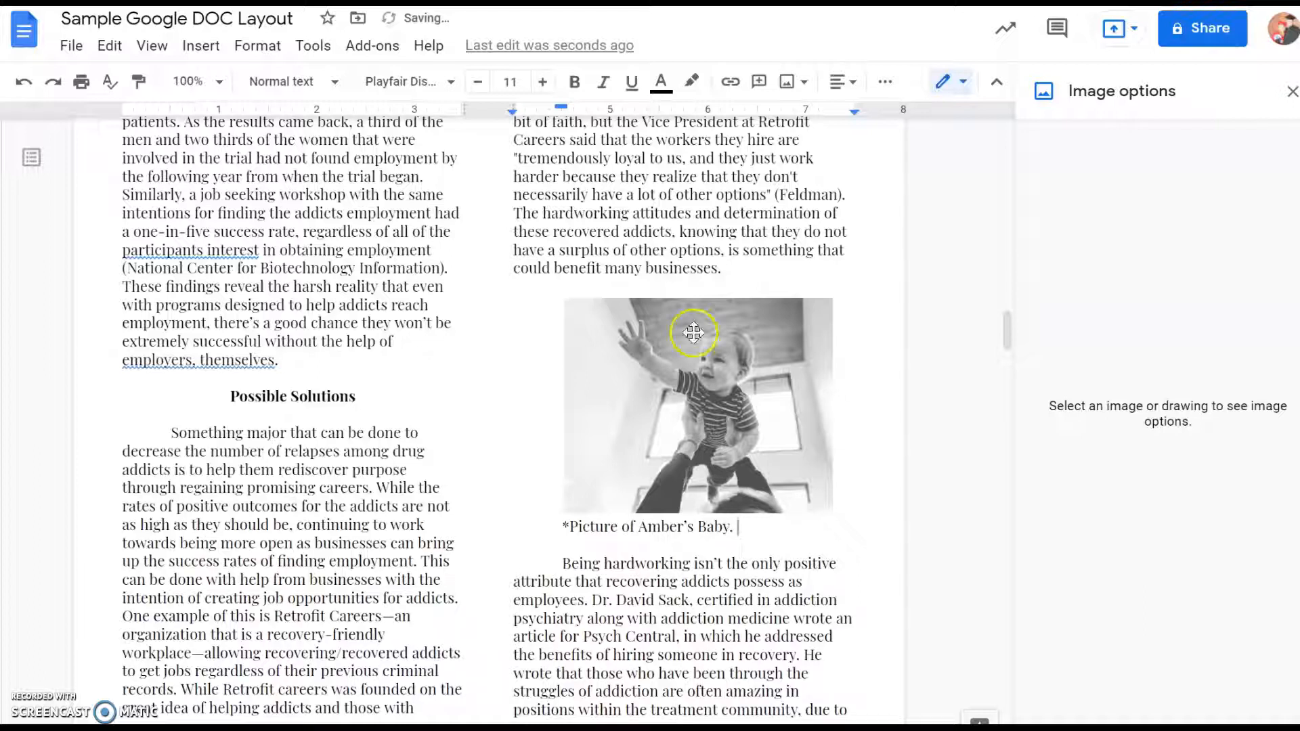
- Insert a horizontal line between the essay's final paragraph and the Works Cited heading, with a blank line above it
scroll(711, 379, "down", 4)
scroll(715, 384, "down", 12)
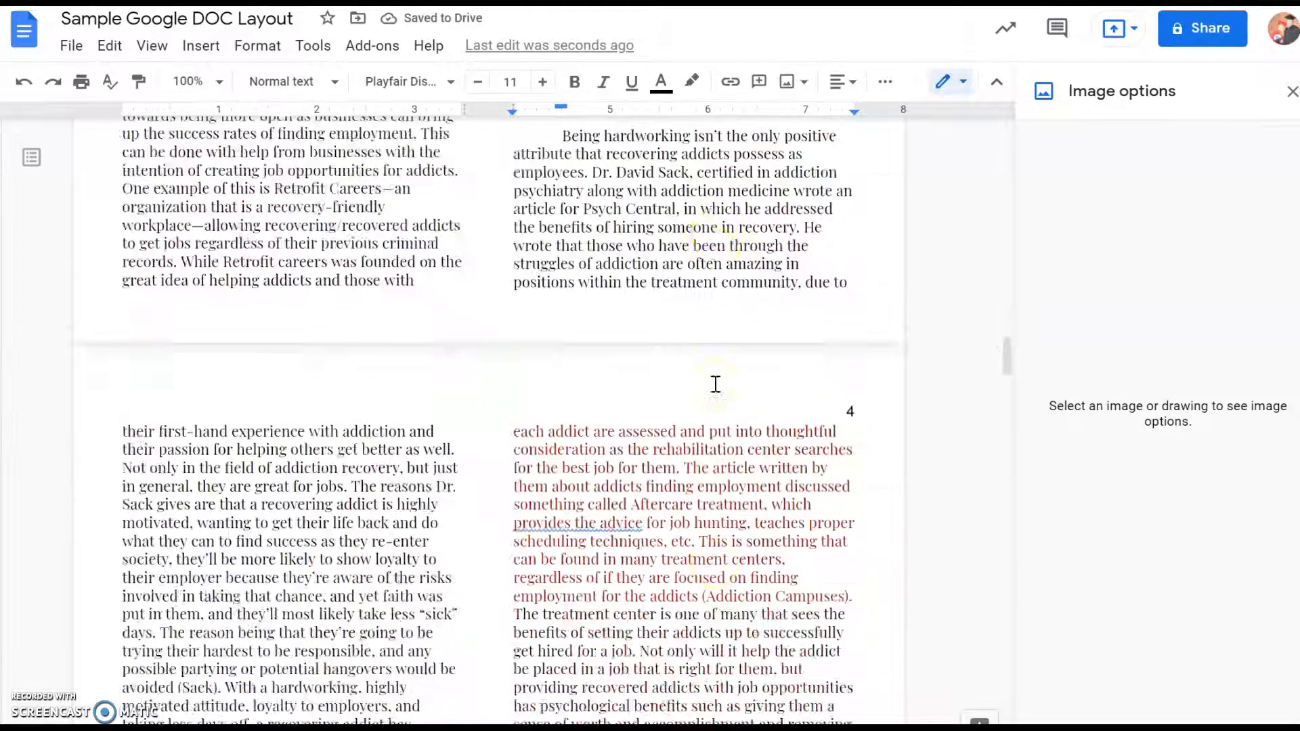
scroll(718, 389, "down", 10)
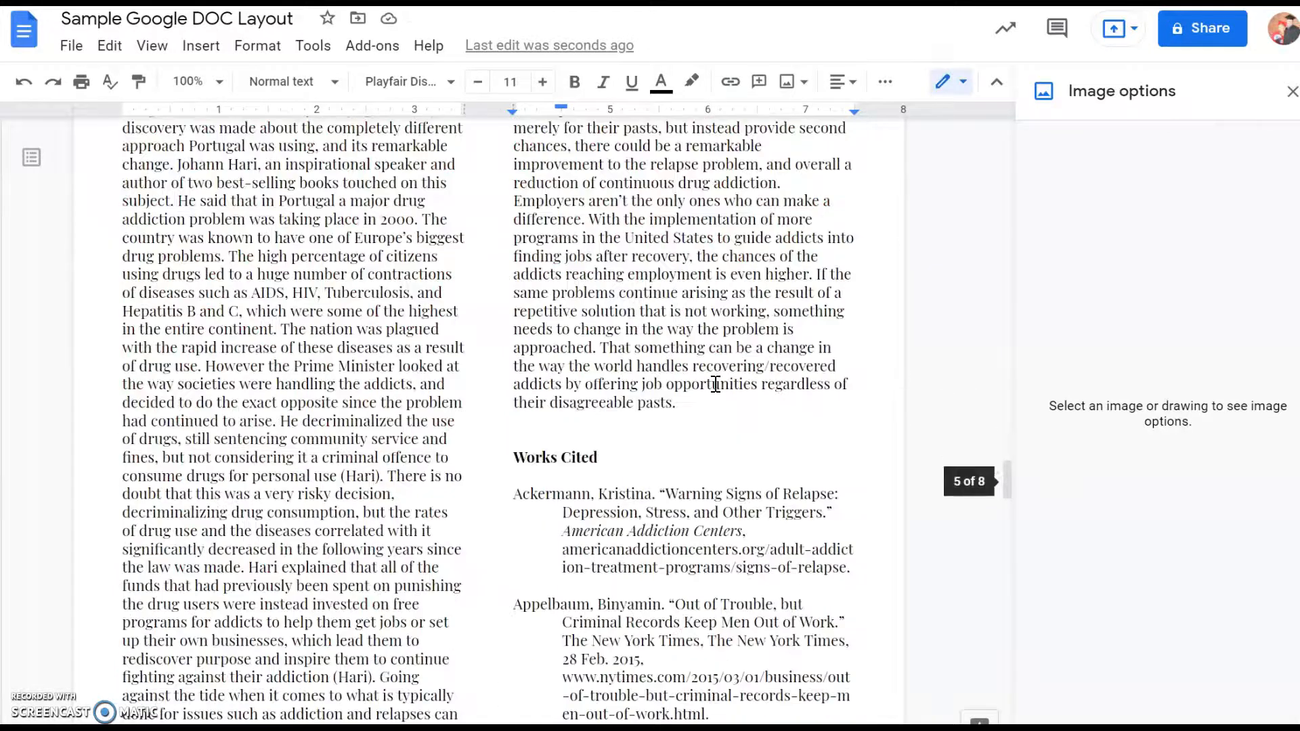
left_click(705, 310)
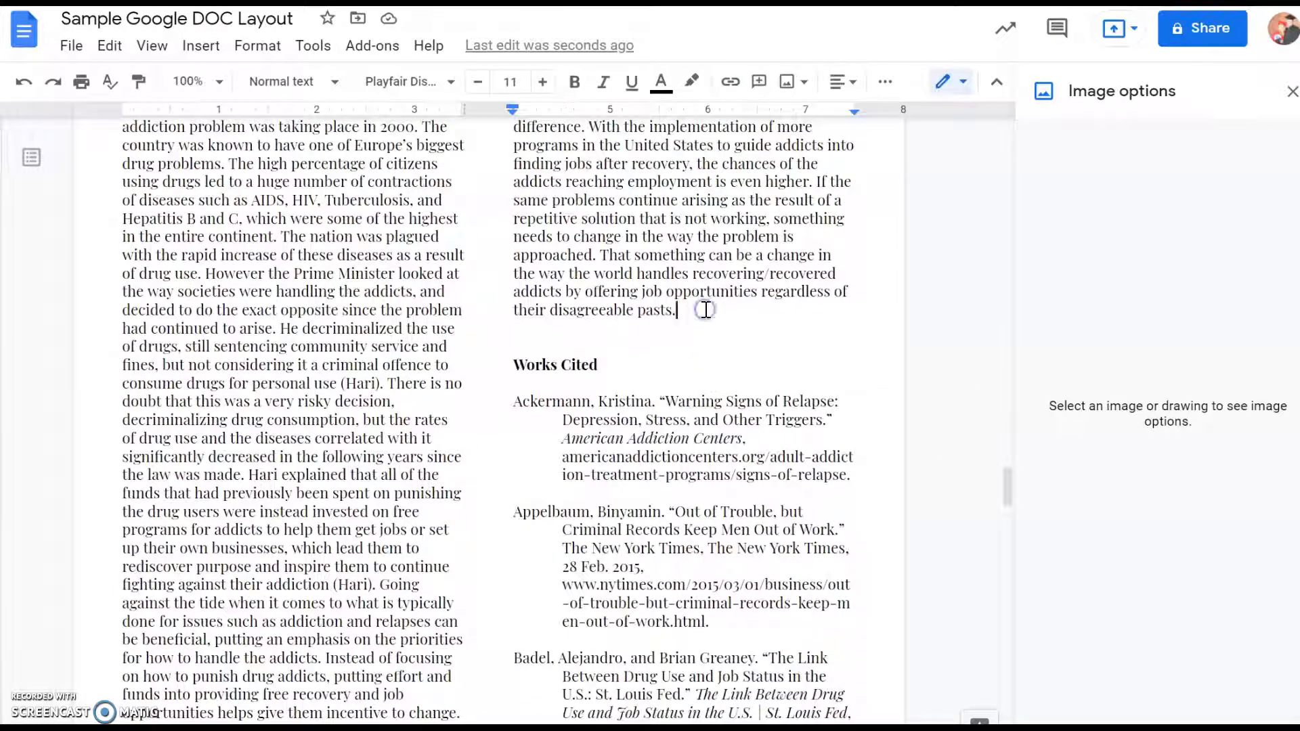
key("Return")
key("Return")
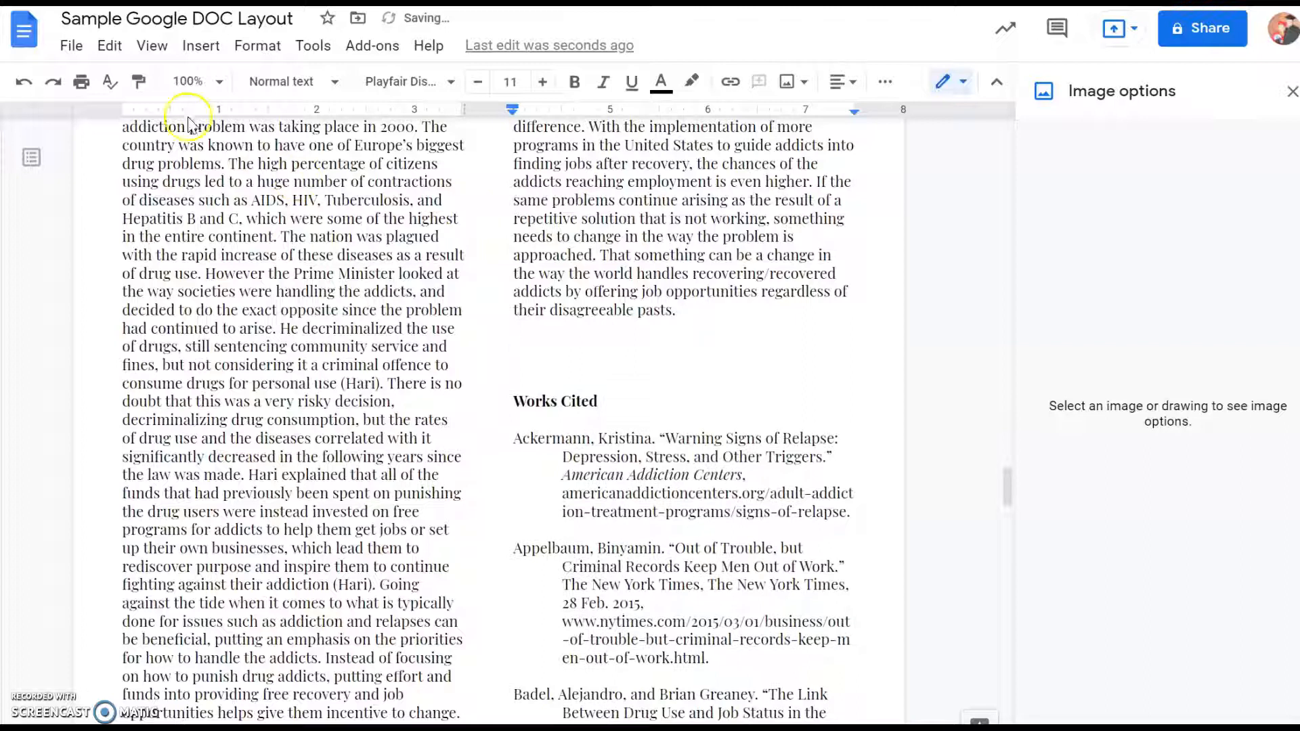
left_click(199, 56)
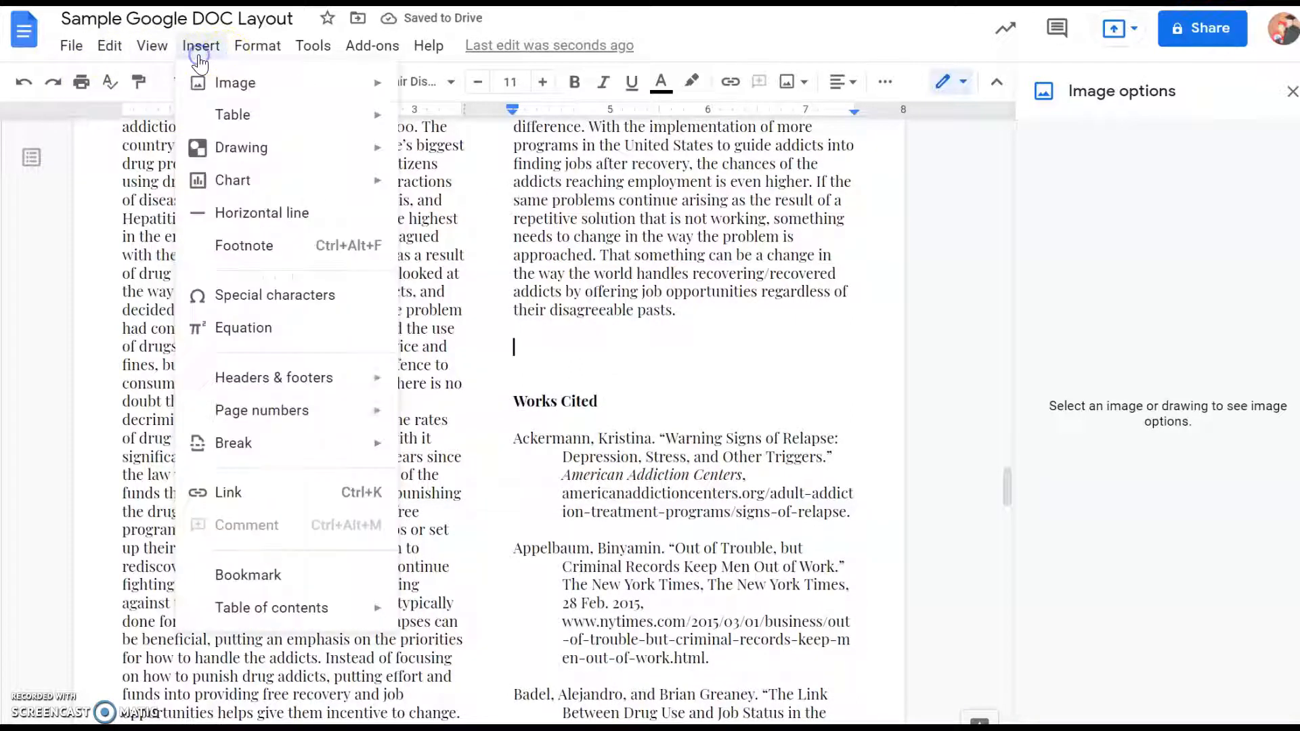
left_click(240, 216)
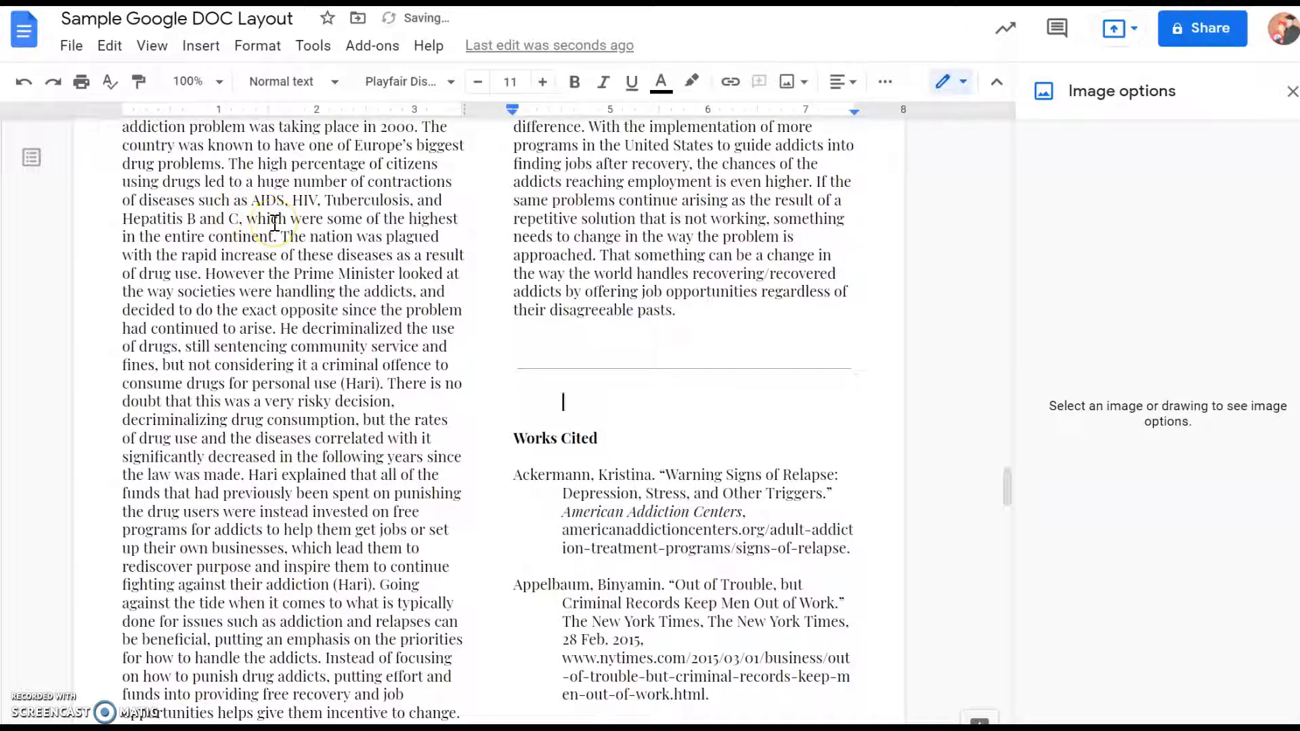
- Delete the extra blank lines between the horizontal line and the "Works Cited" heading
key("Down")
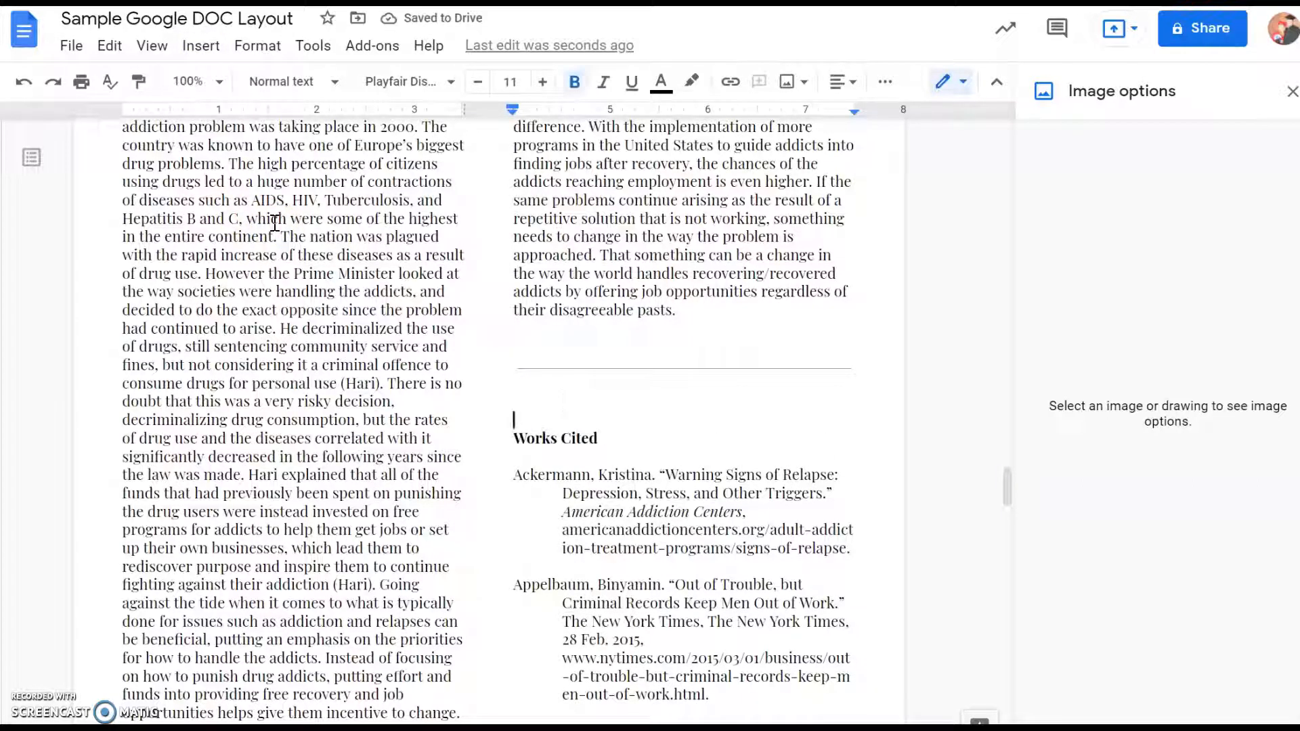
key("Delete")
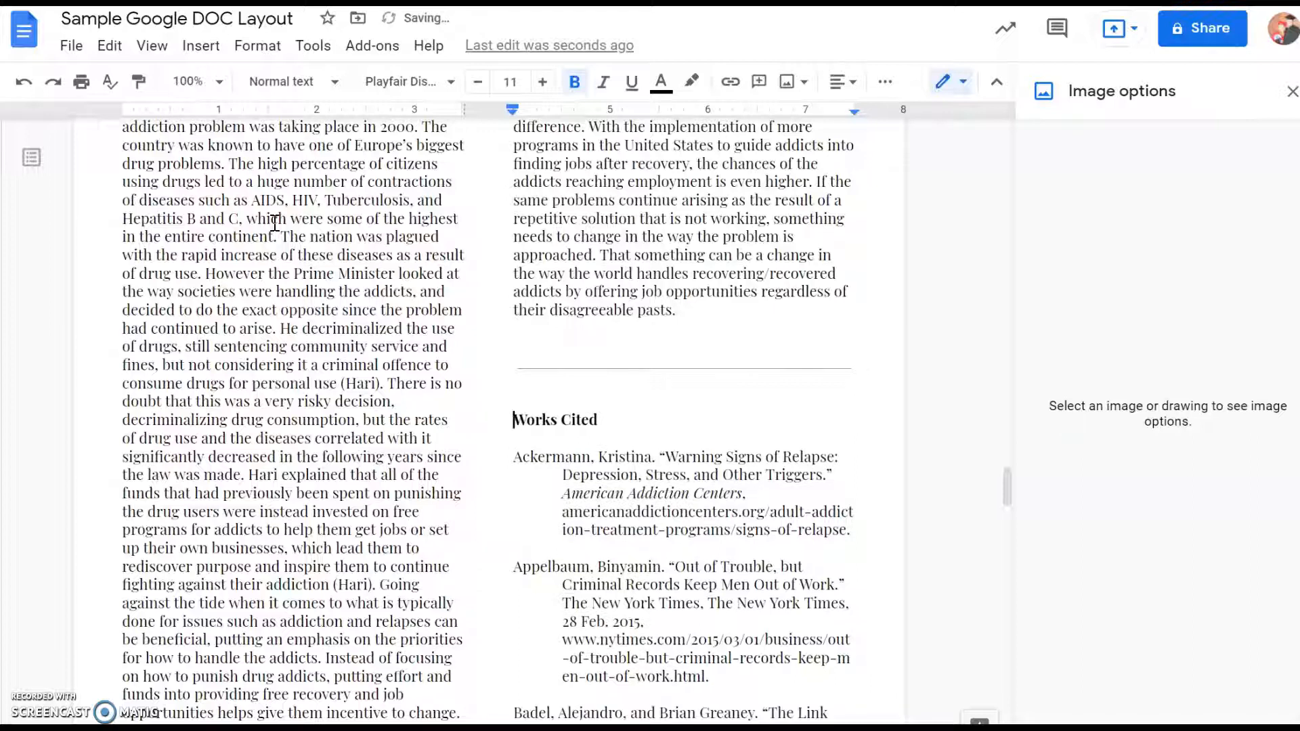
key("BackSpace")
key("BackSpace")
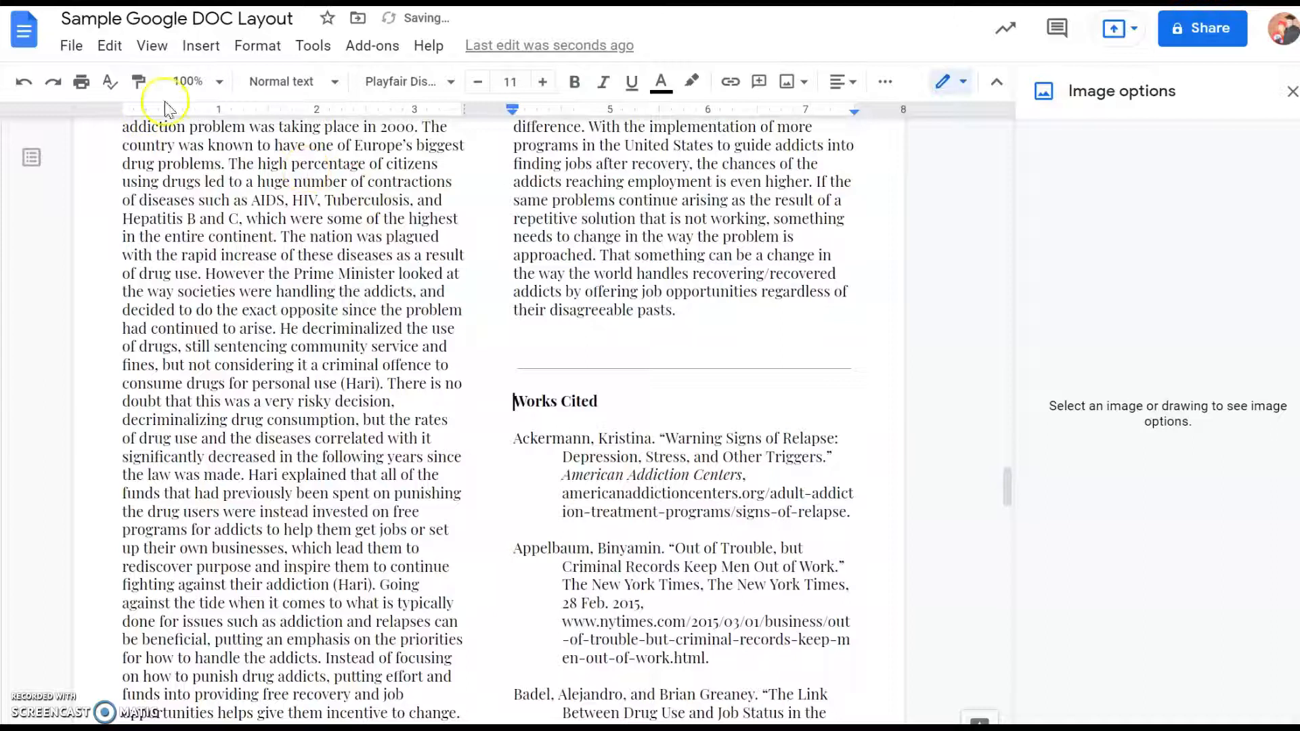
- Insert a black medium square special character at the end of the essay's final paragraph, searching the characters for "black"
left_click(684, 309)
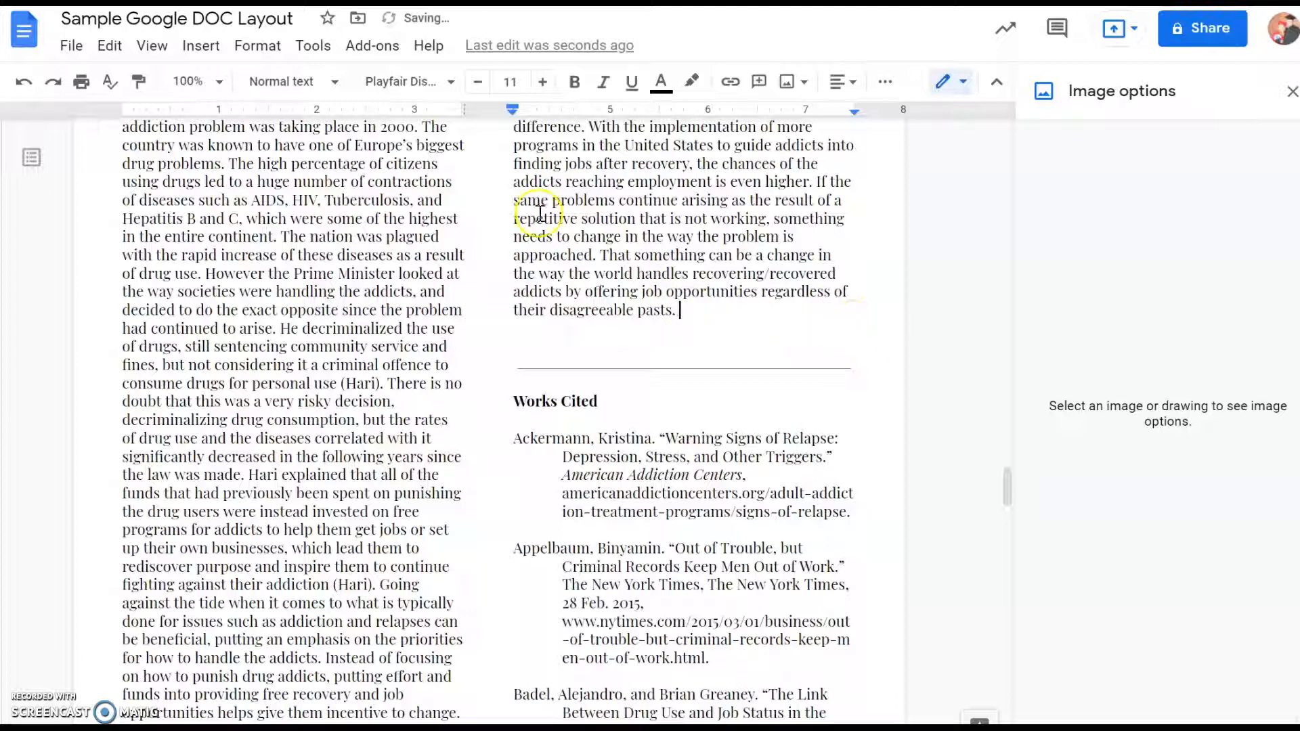
left_click(199, 46)
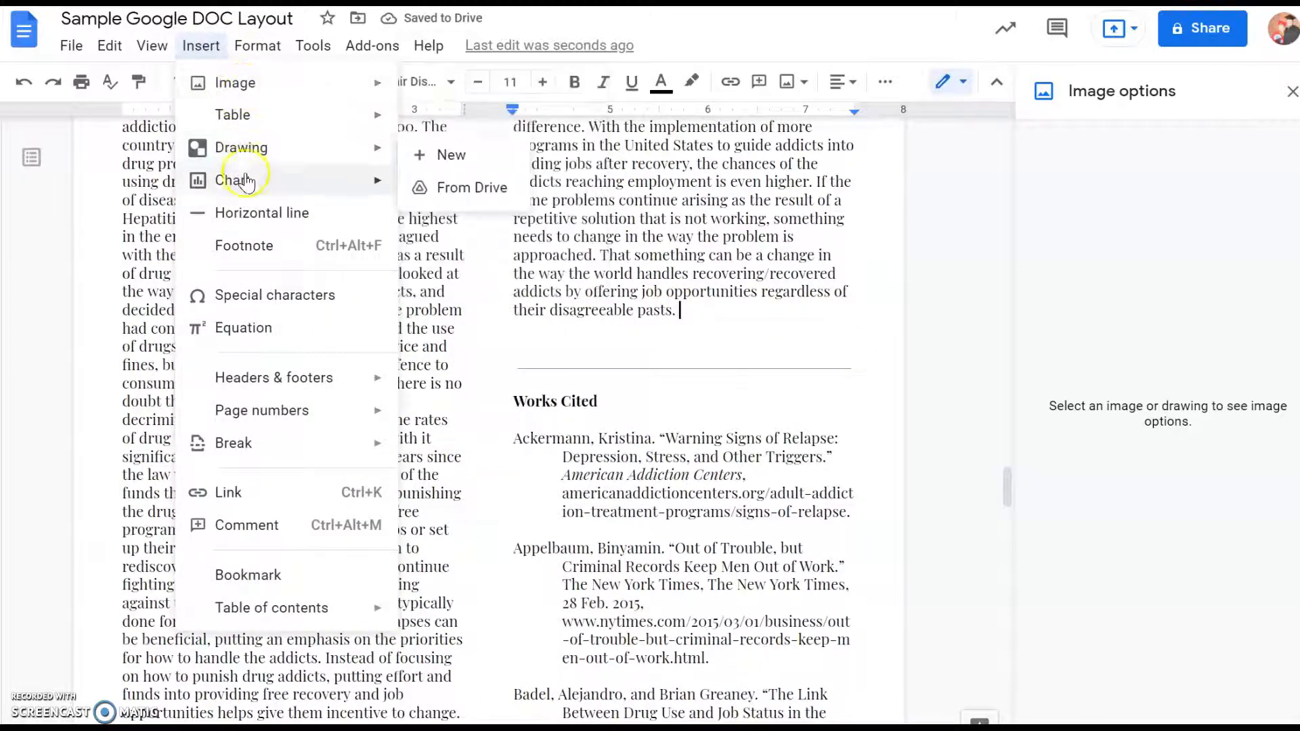
left_click(242, 295)
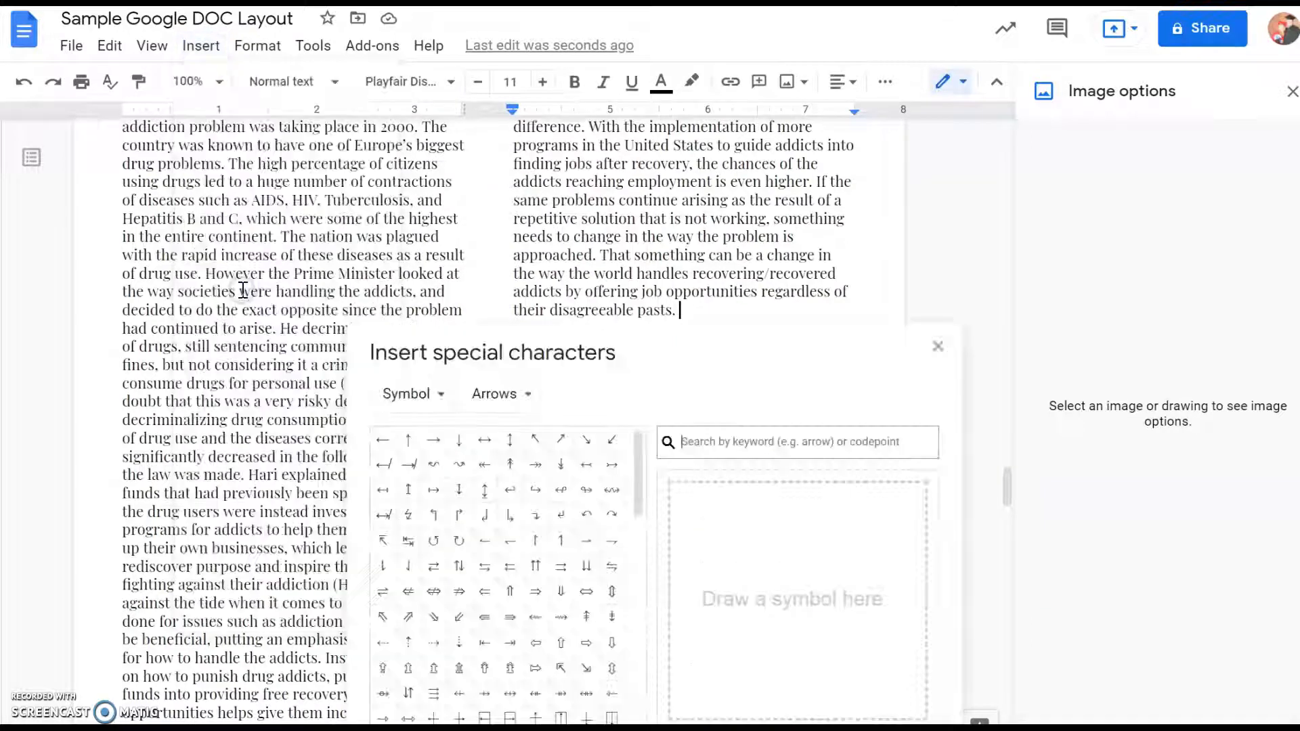
left_click(737, 450)
type("black s")
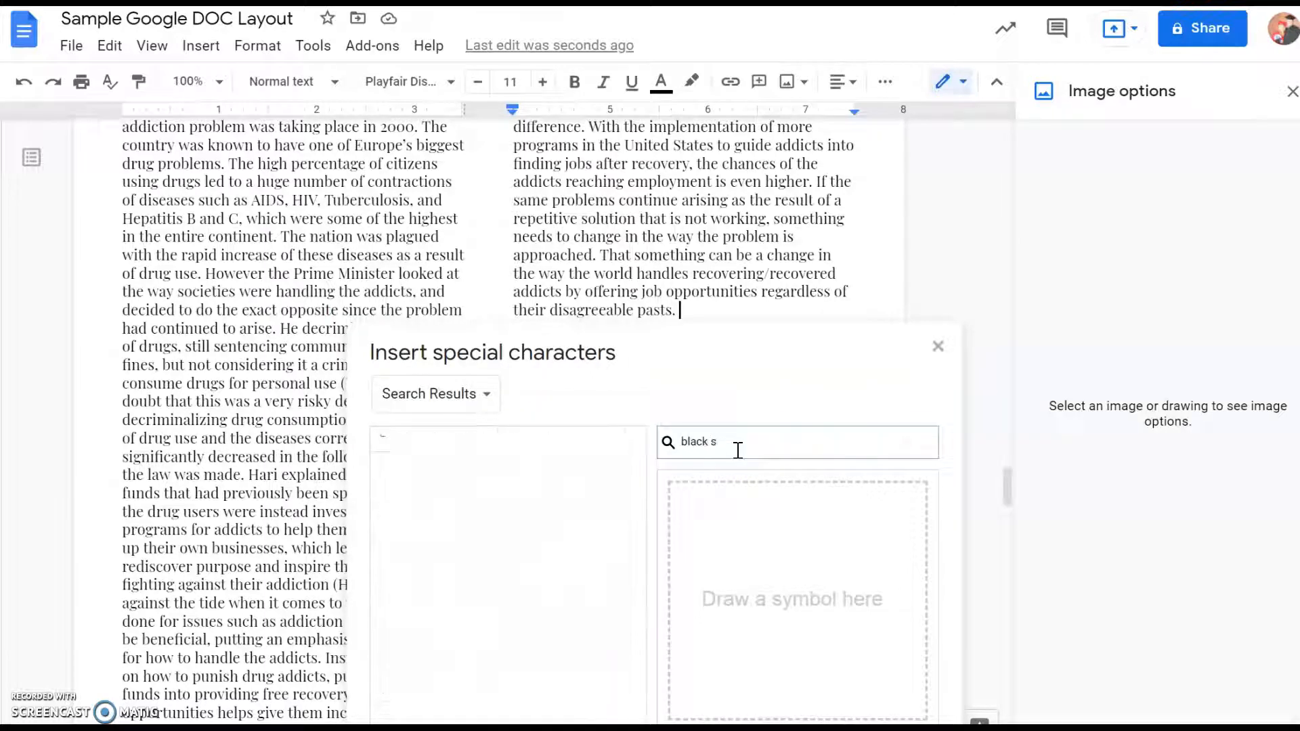
key("BackSpace")
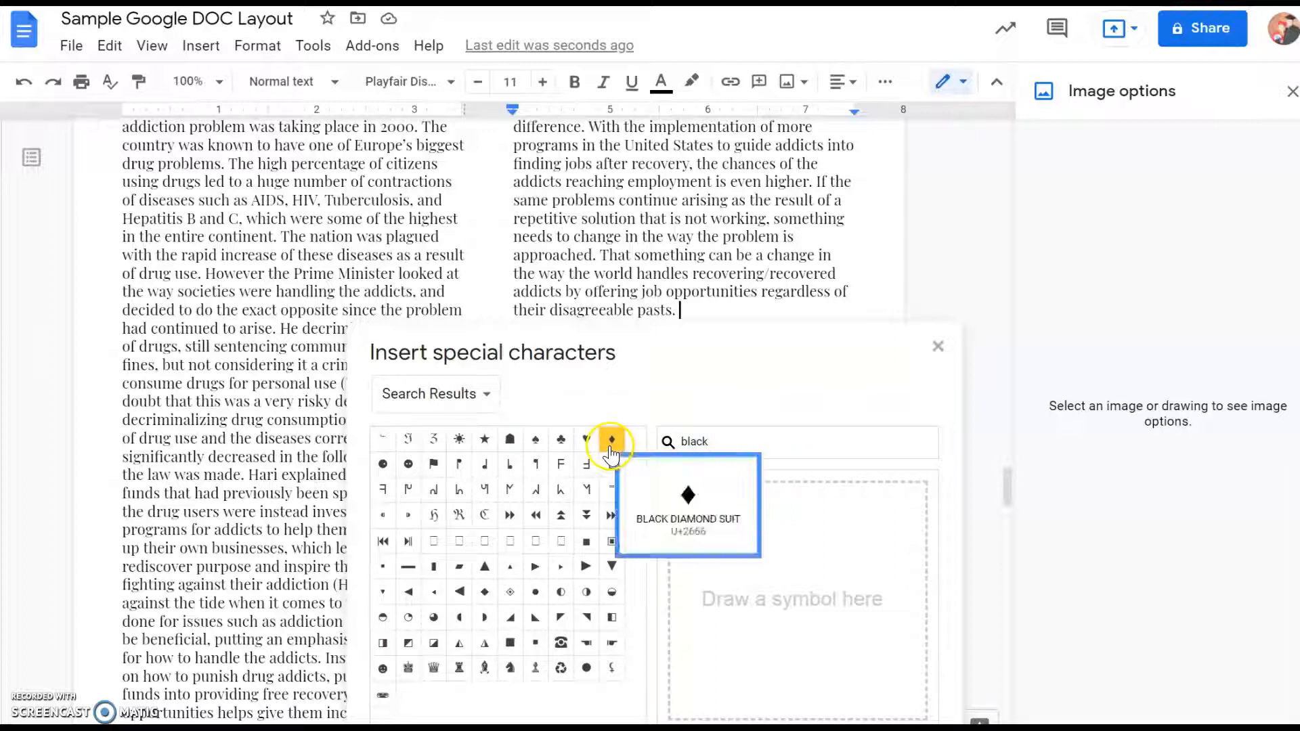
left_click(511, 644)
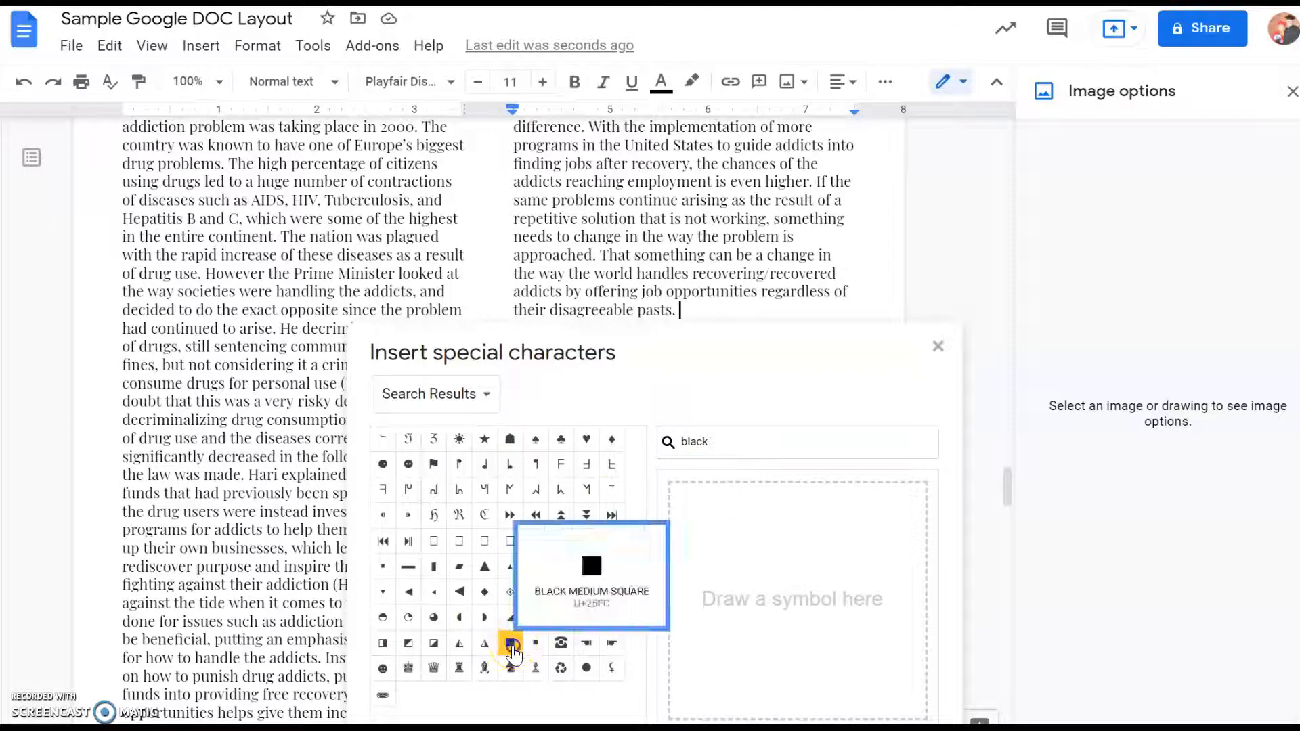
left_click(938, 347)
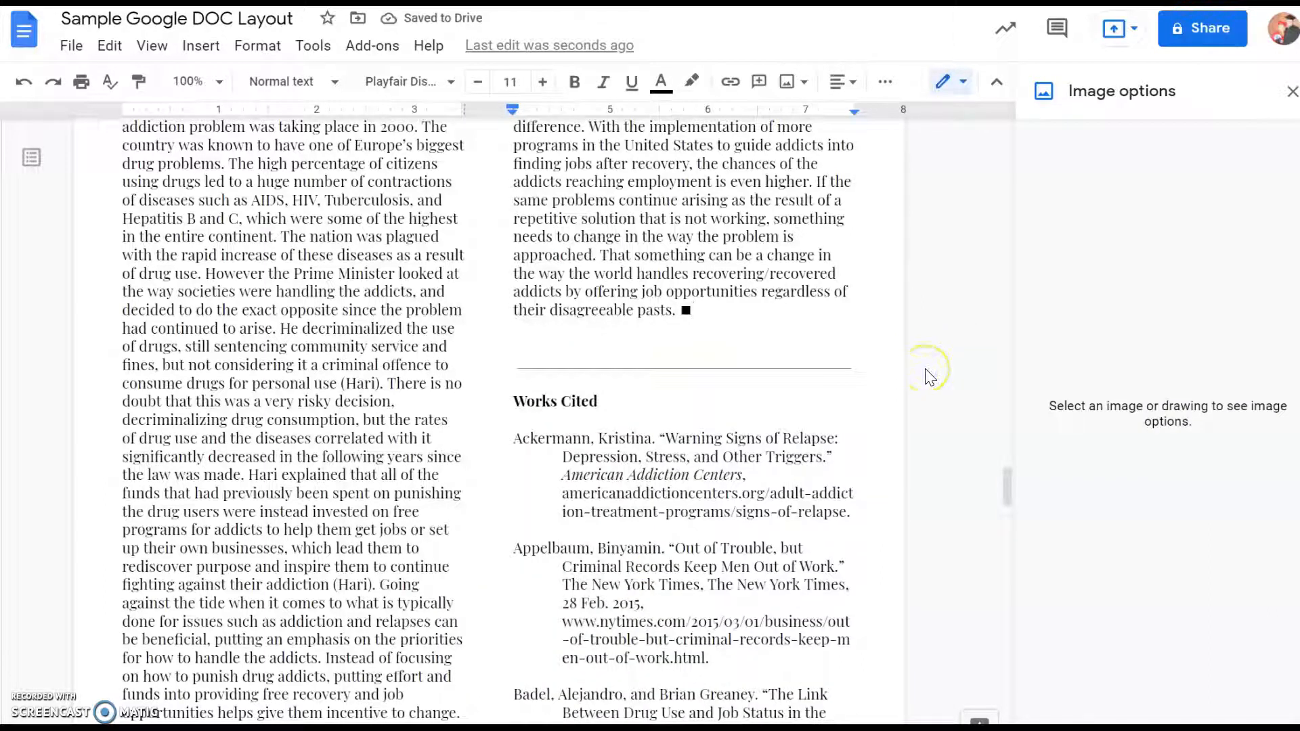
- Add space after the paragraph ending "they will be less likely to choose the drugs."
scroll(930, 377, "down", 6)
scroll(930, 377, "up", 5)
scroll(549, 409, "up", 5)
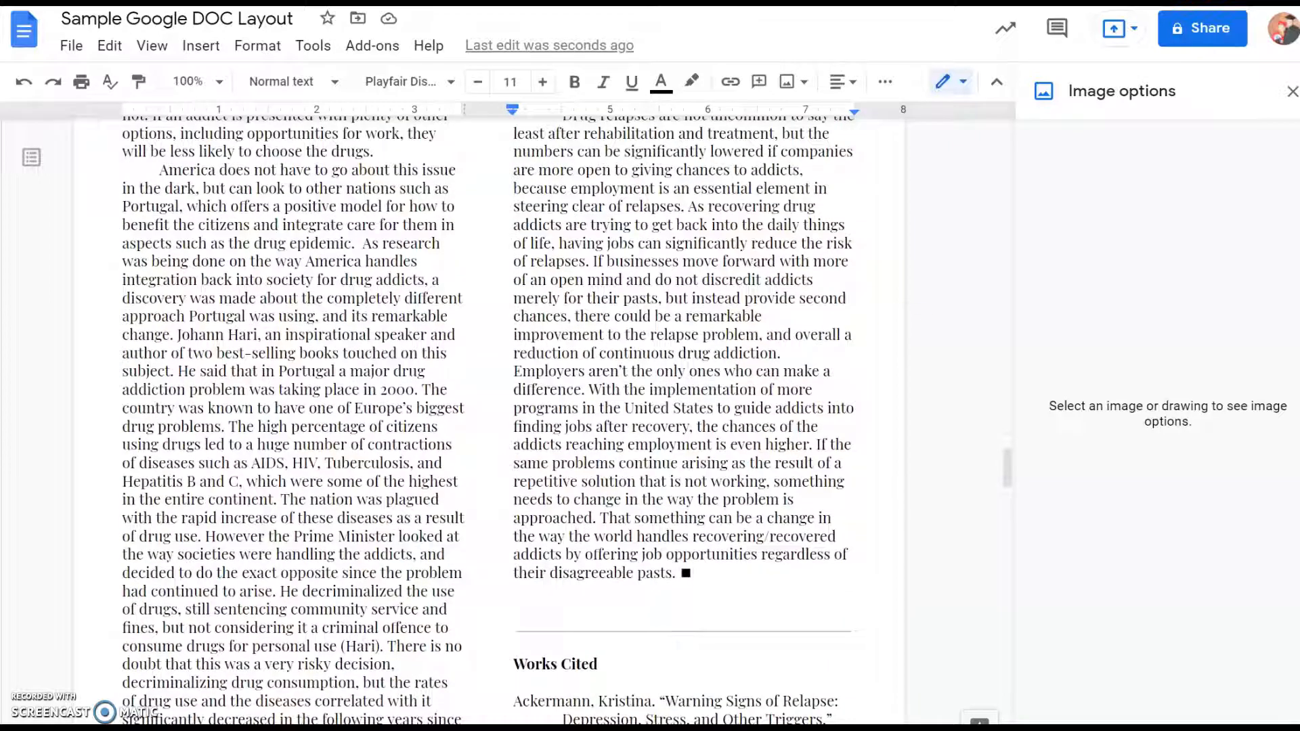
left_click(394, 139)
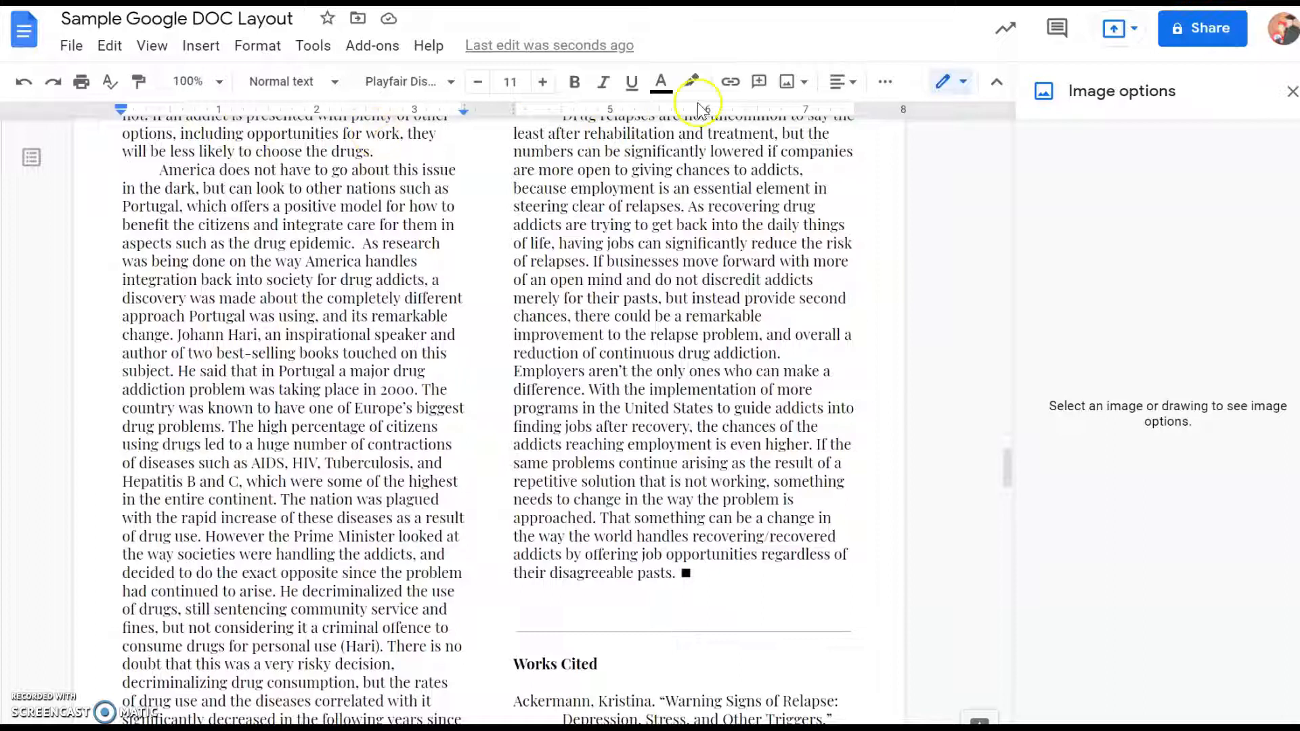
left_click(852, 84)
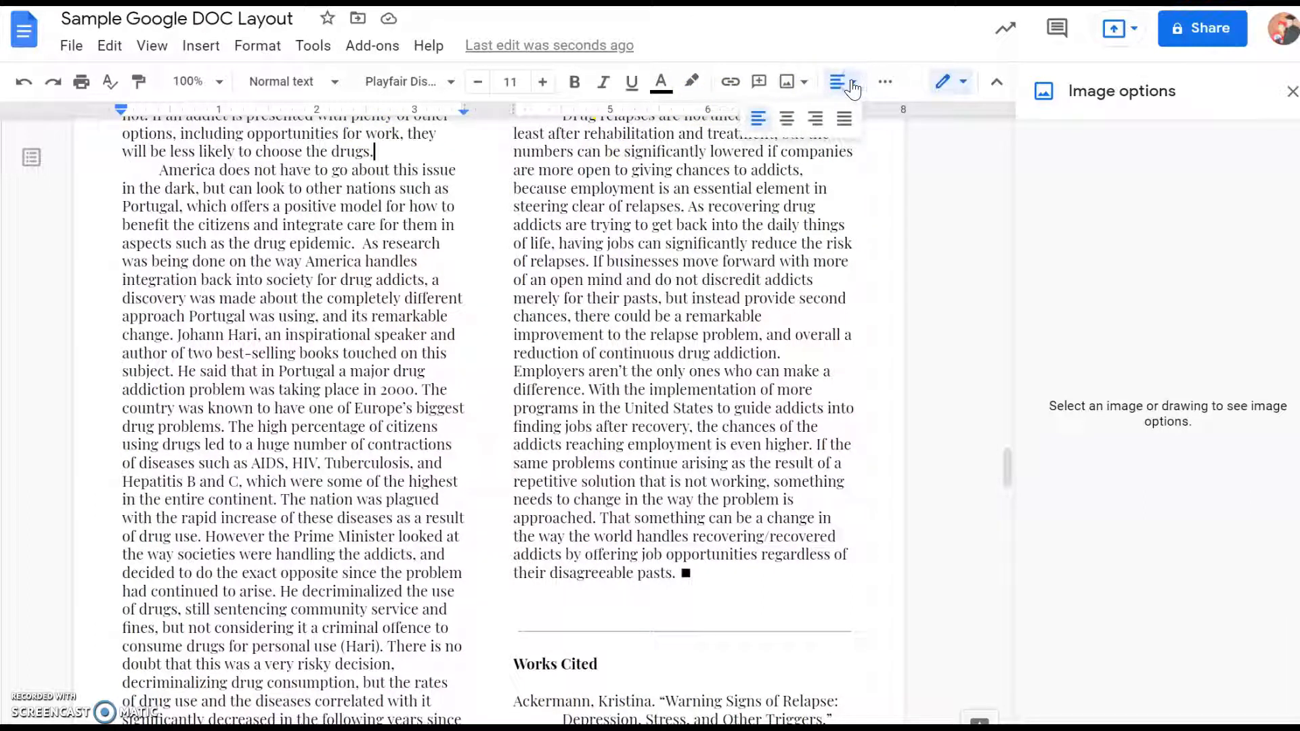
left_click(885, 83)
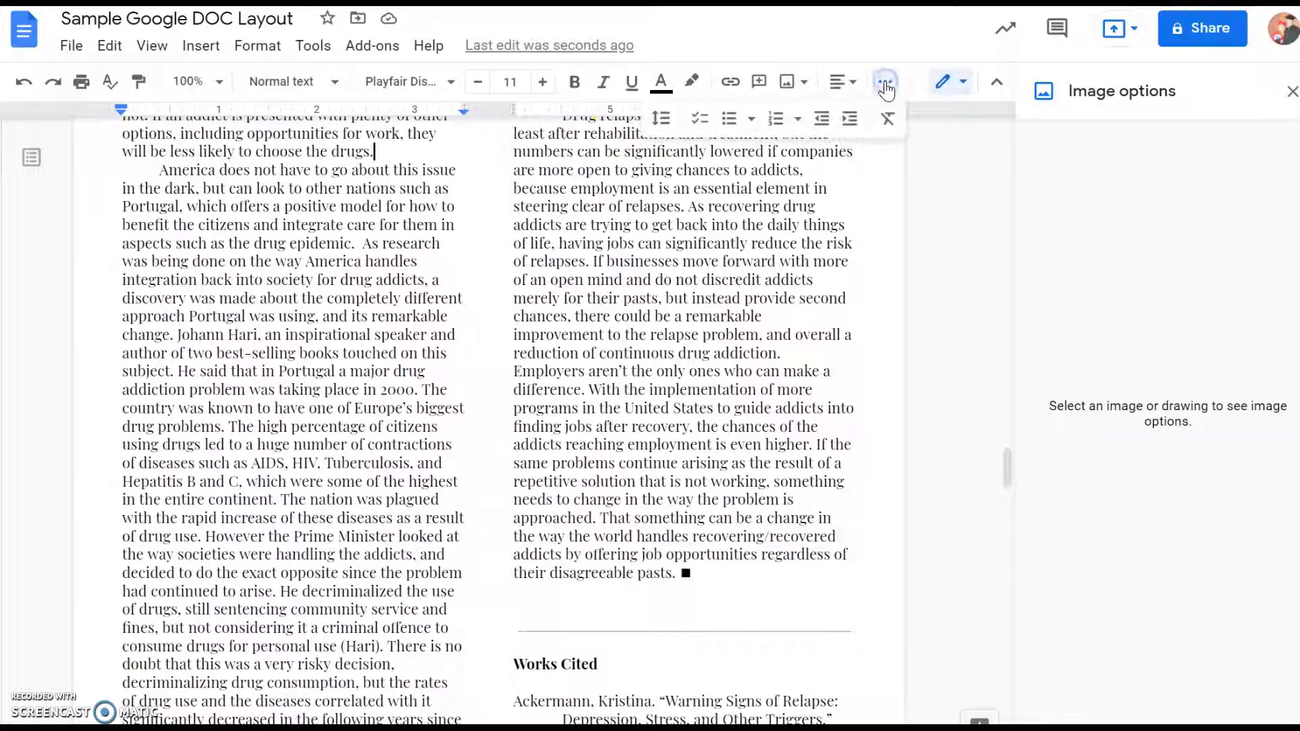
left_click(658, 124)
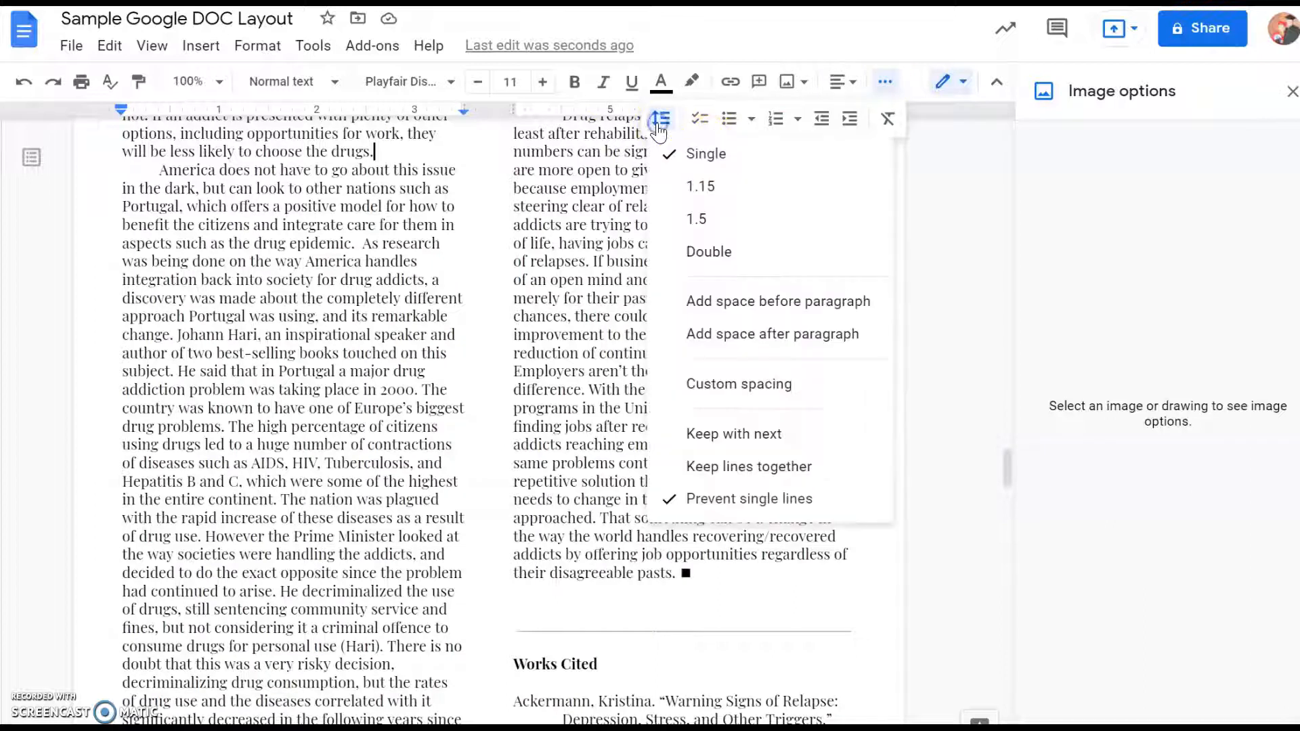
left_click(748, 335)
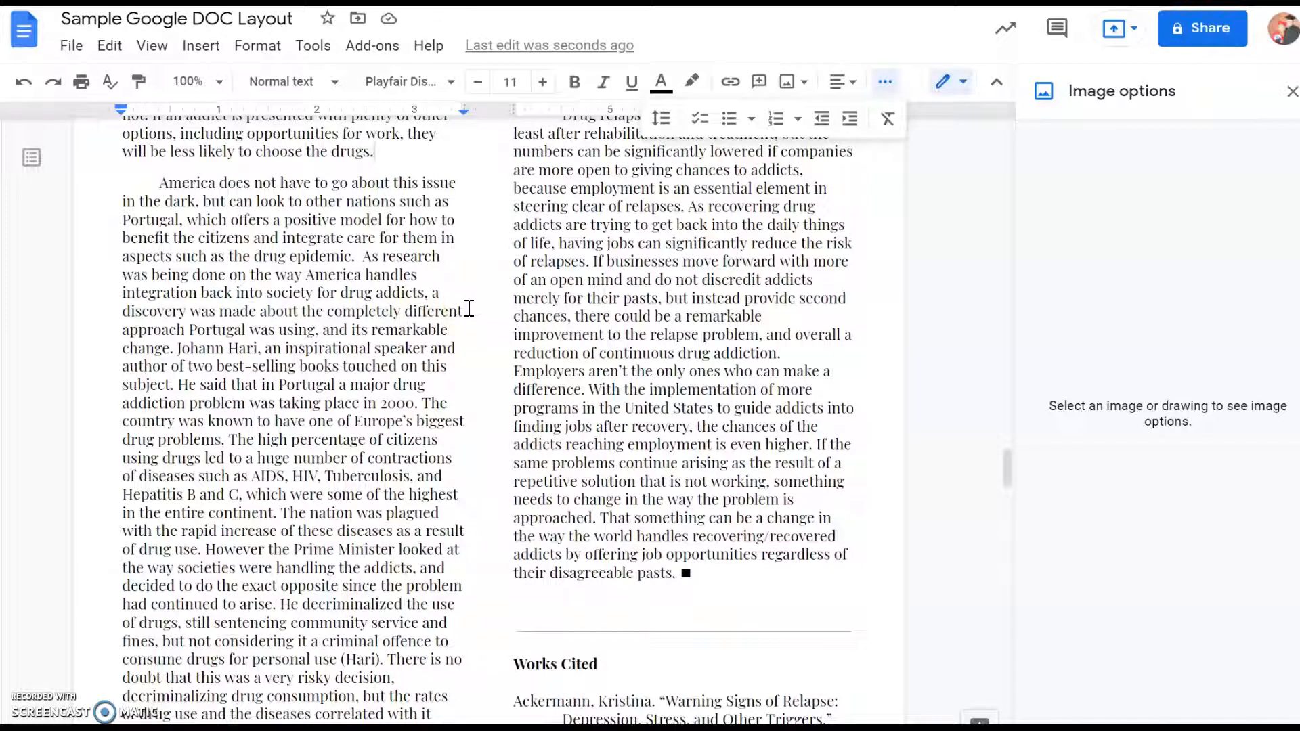
- Return to the essay's first page to review the title, byline and two-column layout
scroll(469, 308, "up", 7)
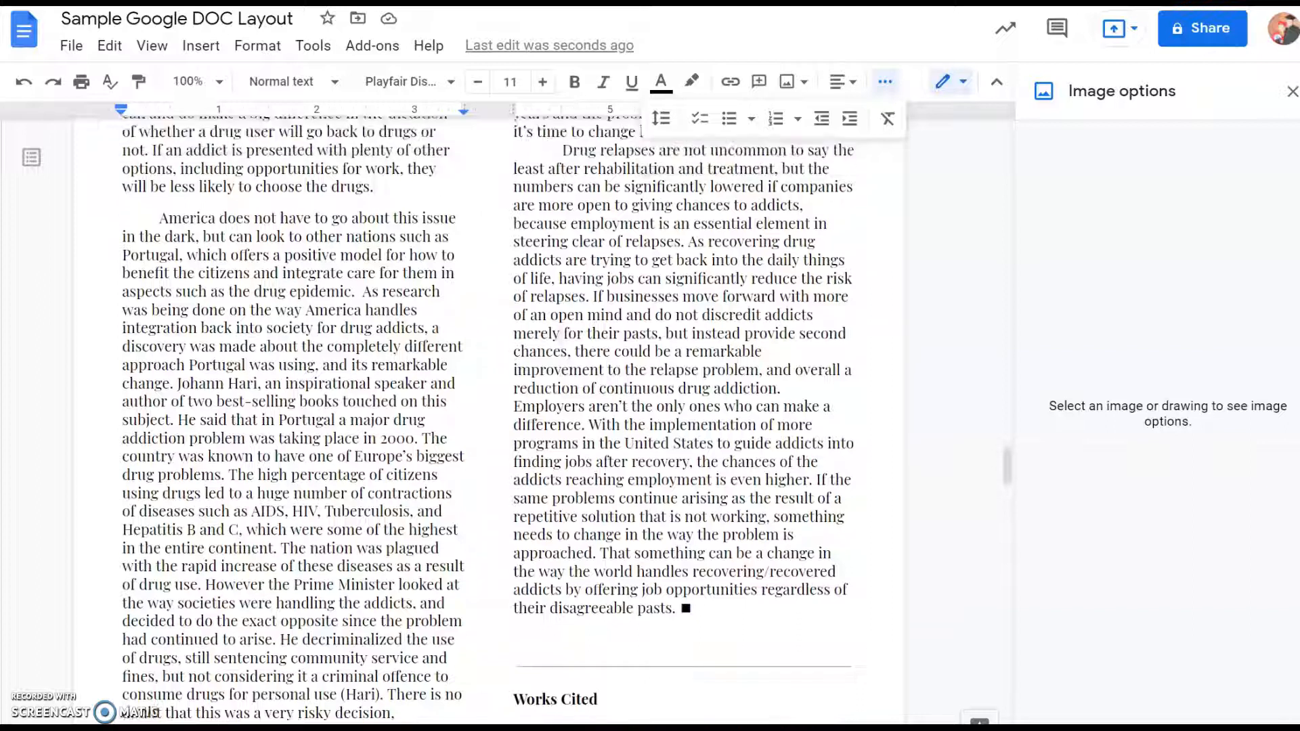
scroll(473, 298, "up", 2)
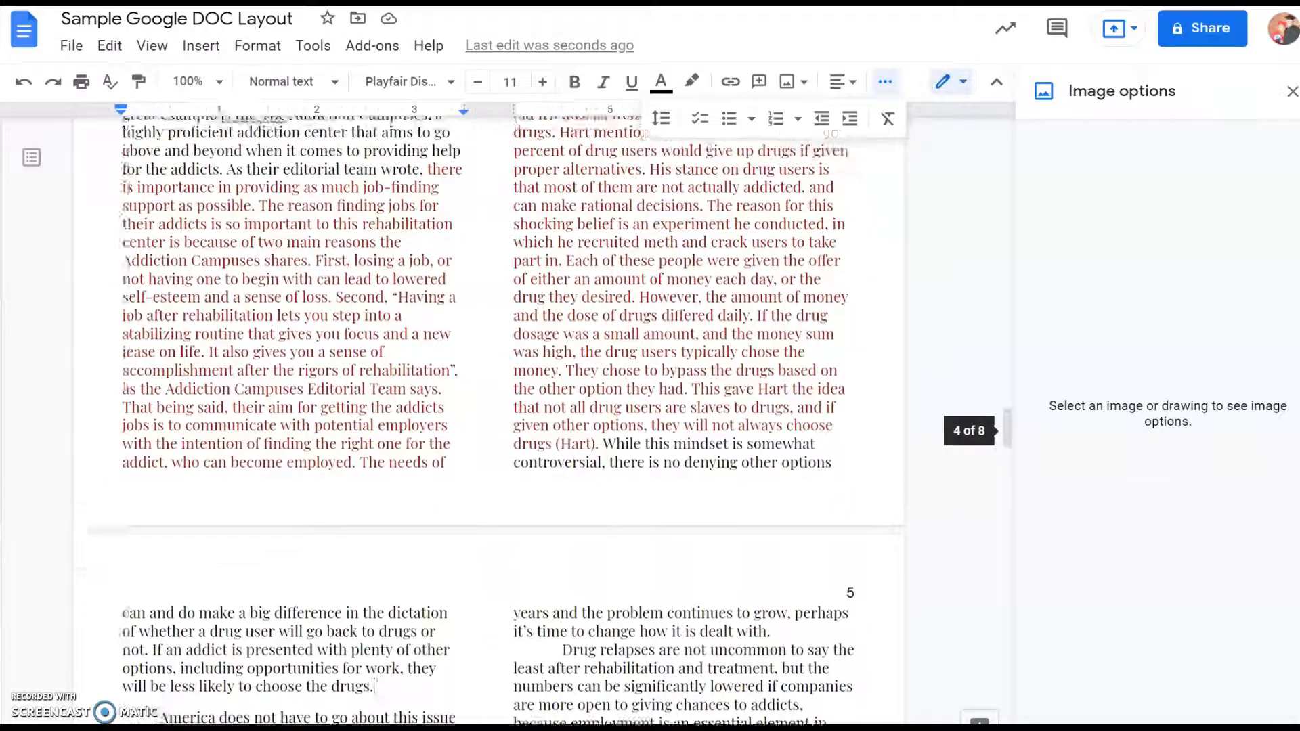
left_click_drag(1006, 428, 998, 124)
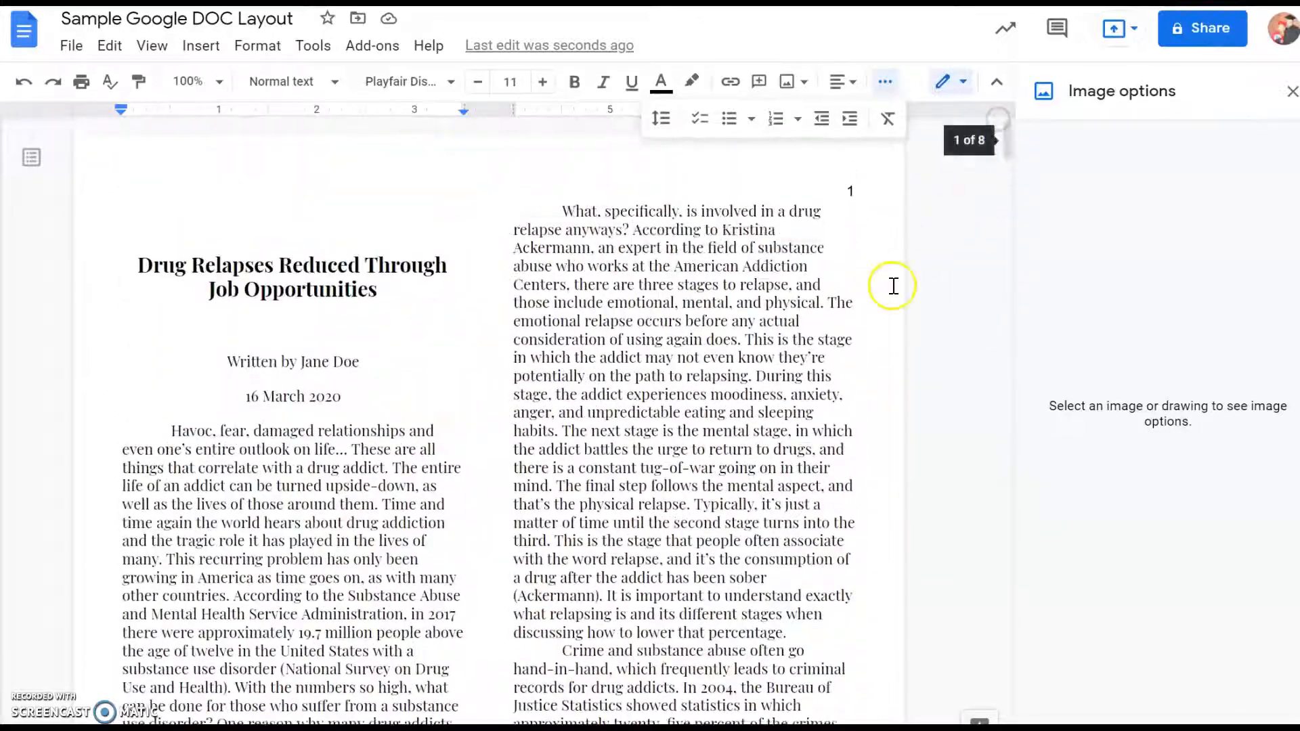